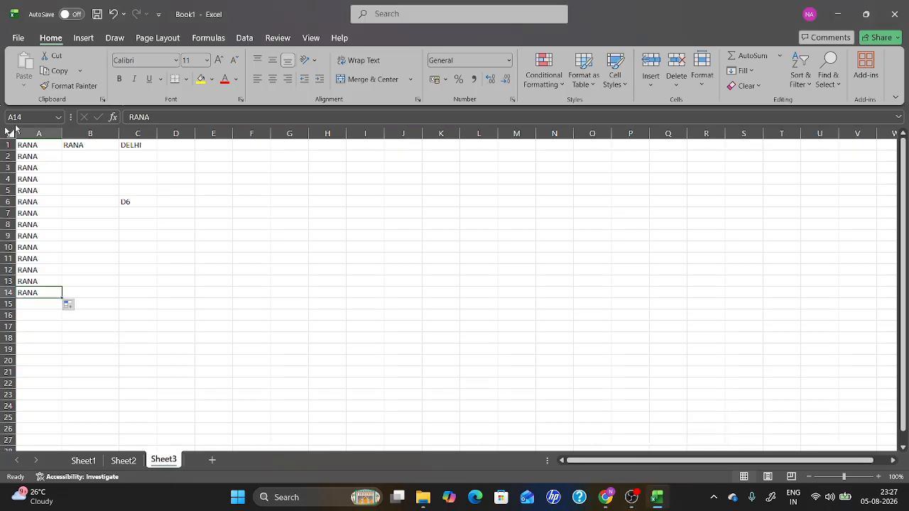
Insert a blank column before column B.
click(84, 132)
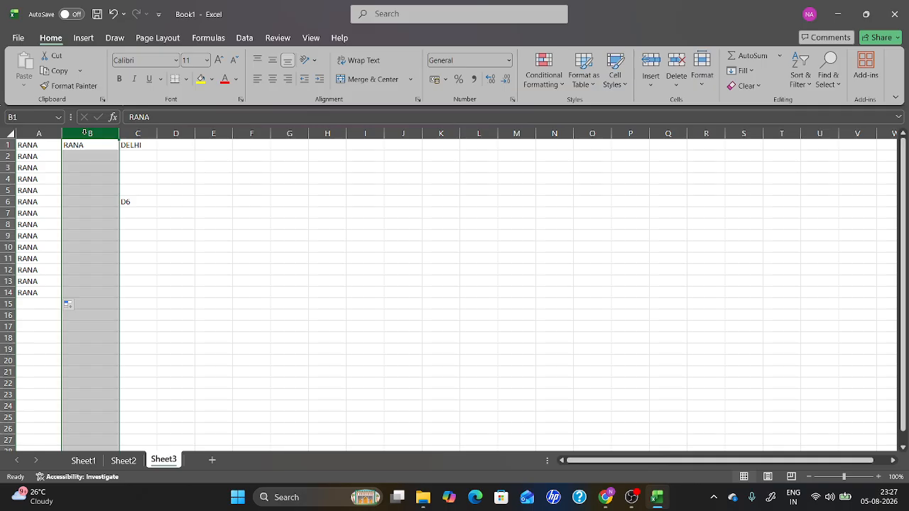
right_click(84, 133)
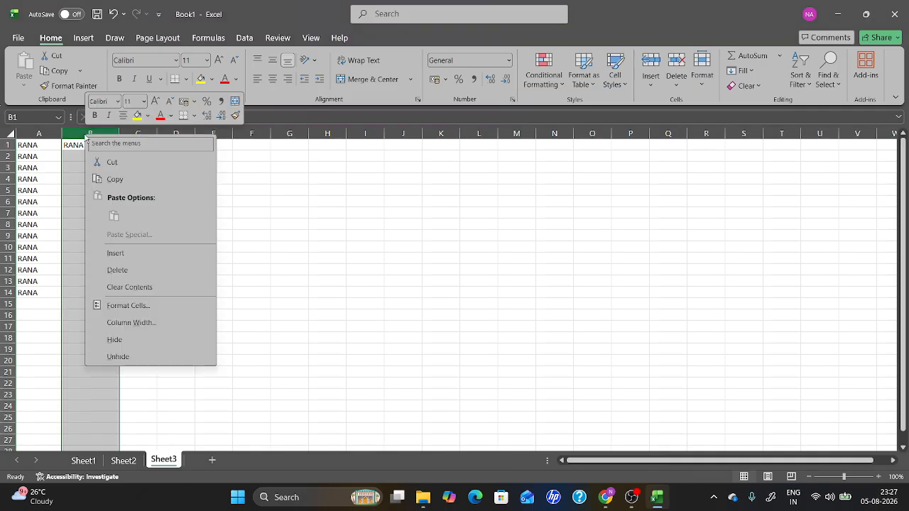
click(116, 254)
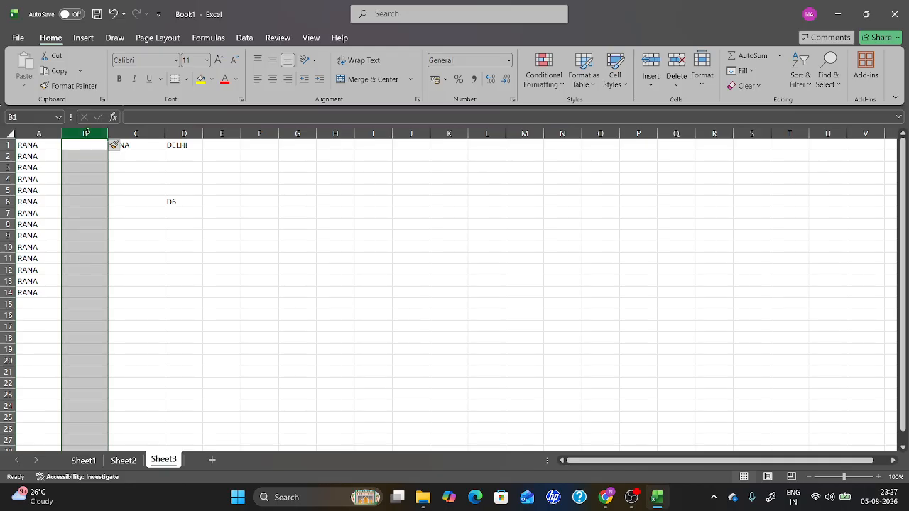
Insert a blank column before the DELHI column D and delete that blank column again.
click(182, 133)
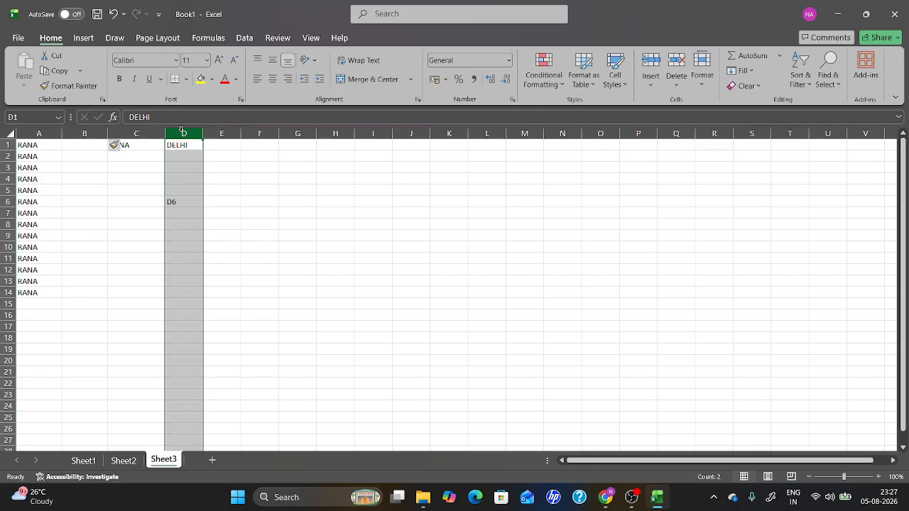
right_click(184, 137)
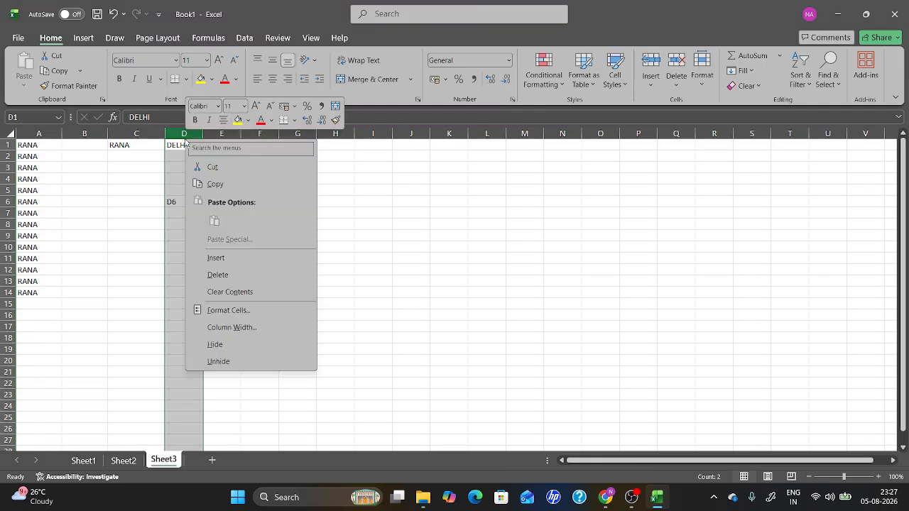
click(216, 258)
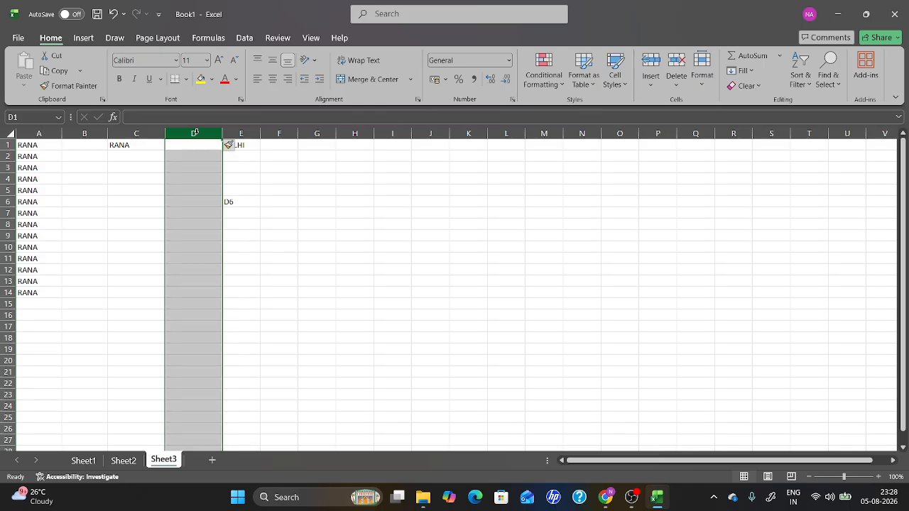
right_click(194, 133)
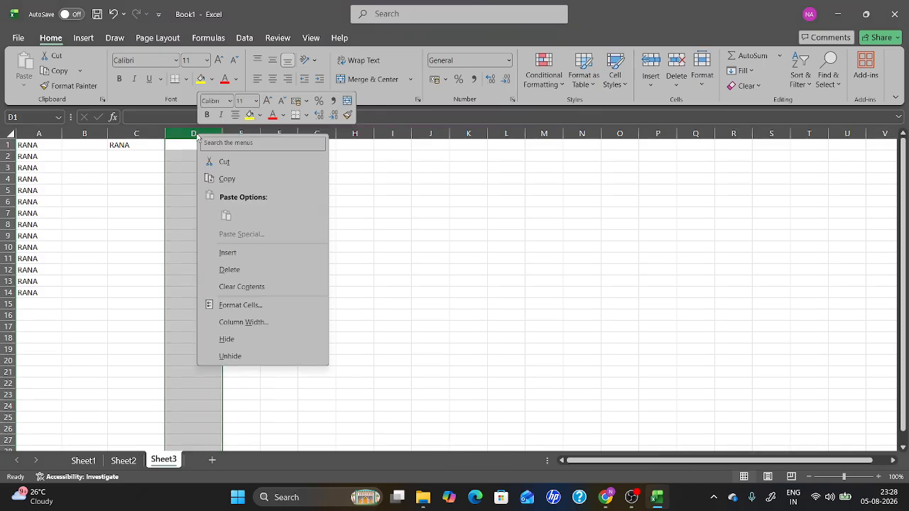
click(228, 275)
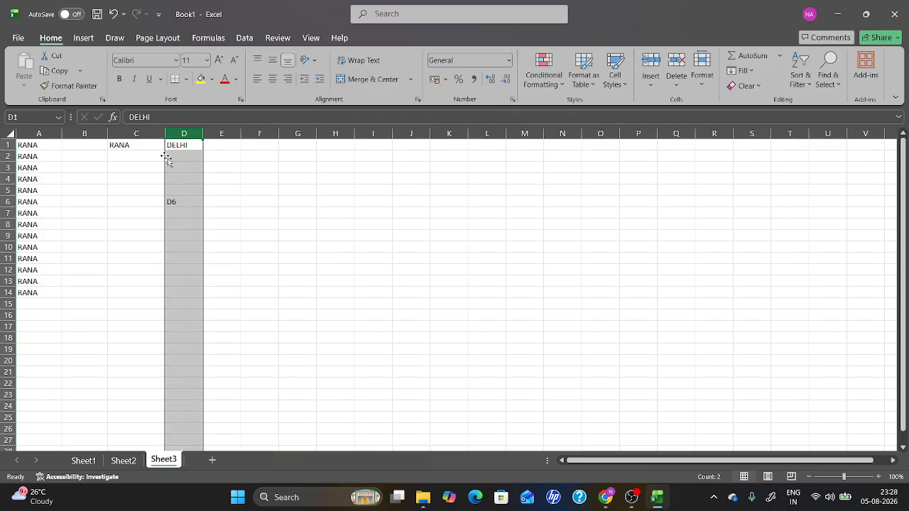
Delete the blank column B so the RANA column returns to B.
click(82, 133)
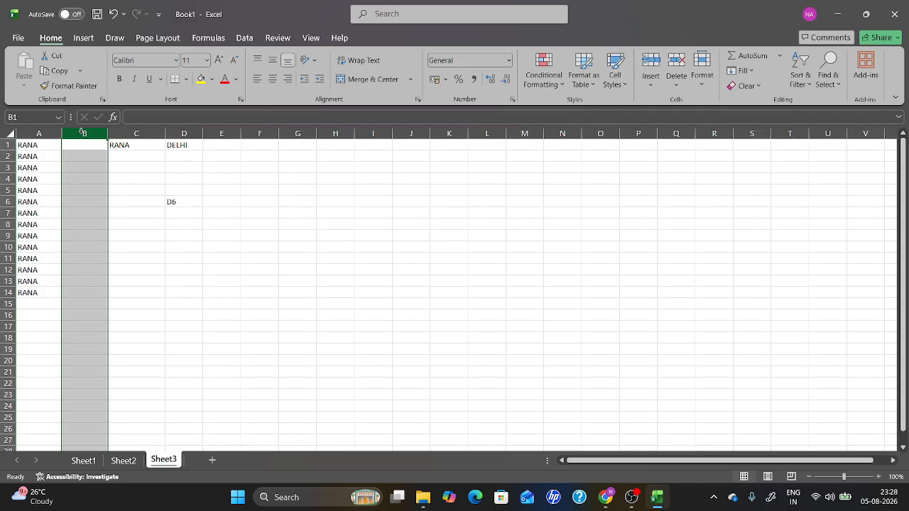
right_click(82, 132)
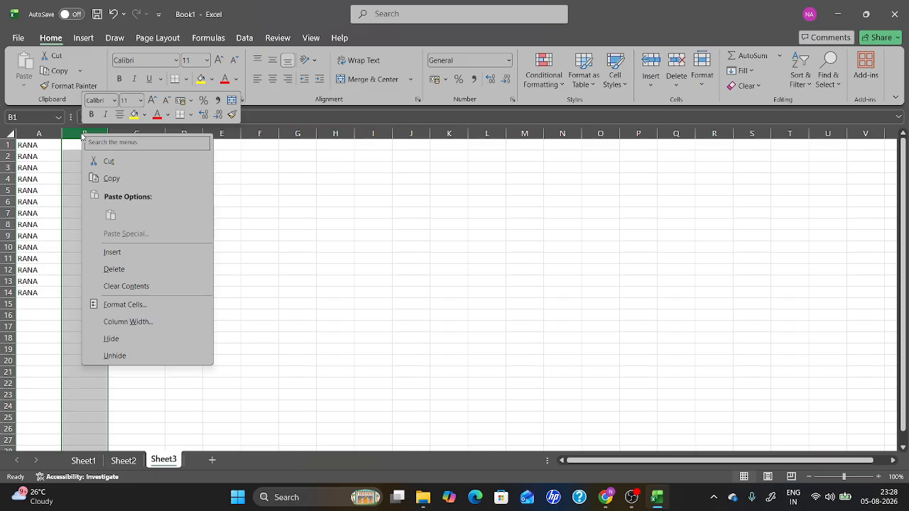
click(113, 269)
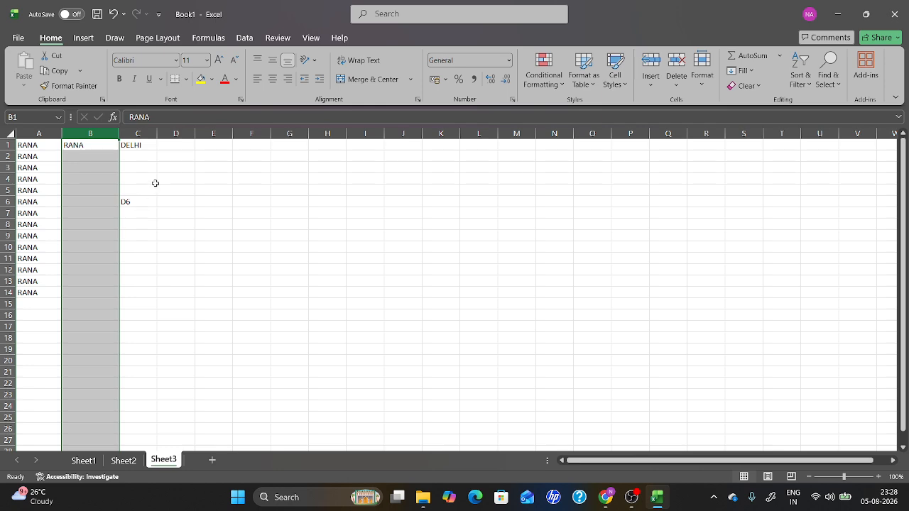
Enter ERFRDGDFGDFGGFBFGBFGN in cell D1.
click(176, 146)
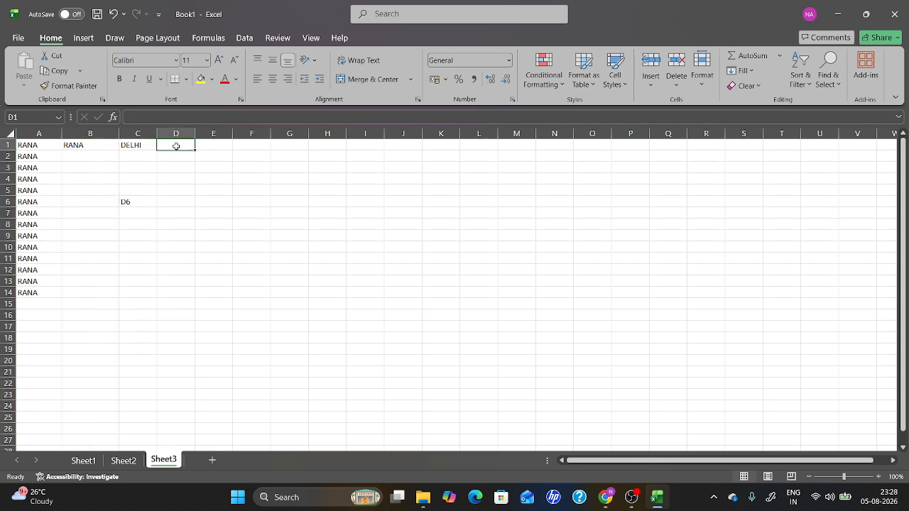
text(ERFRDGDFGDFGGFBFGBFGN)
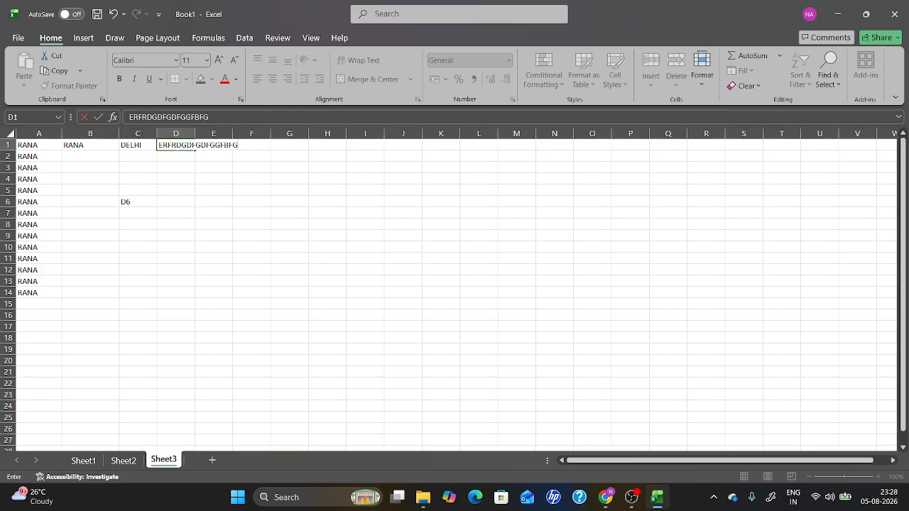
click(182, 178)
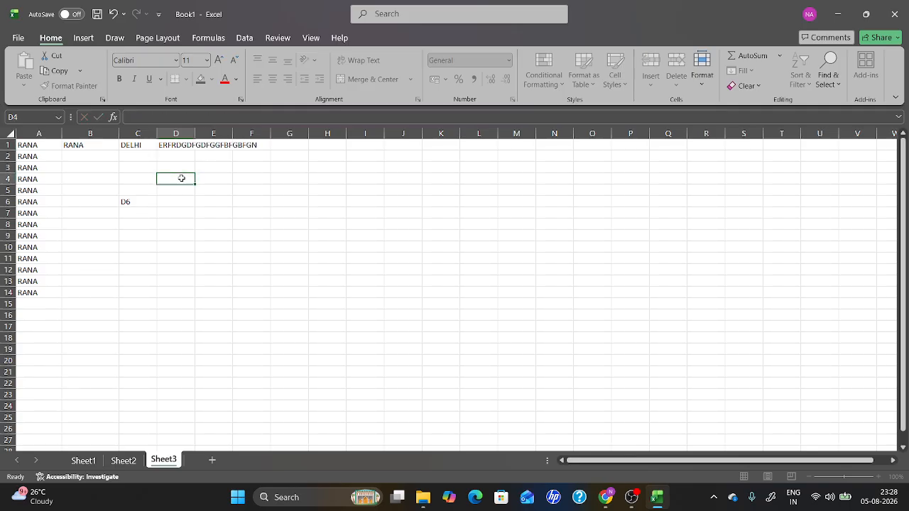
Widen column B and autofit column D to fit its long text.
click(177, 134)
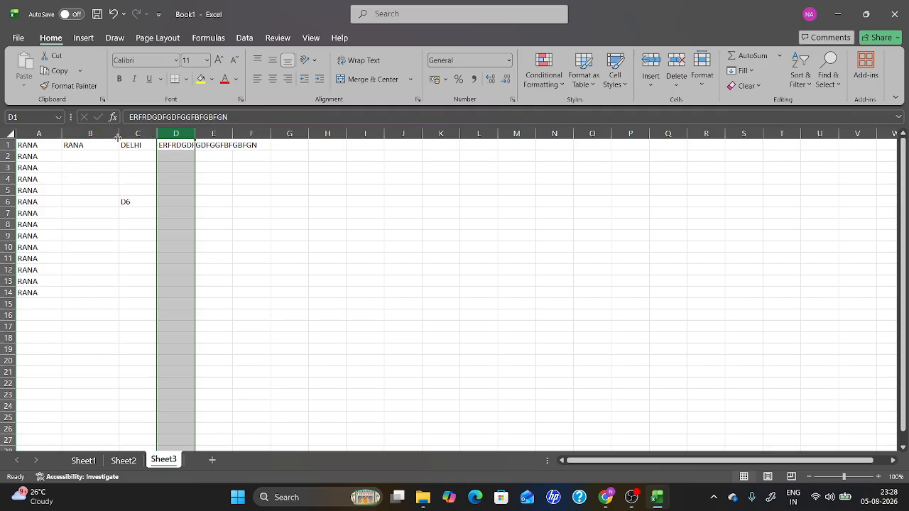
drag(116, 134, 144, 140)
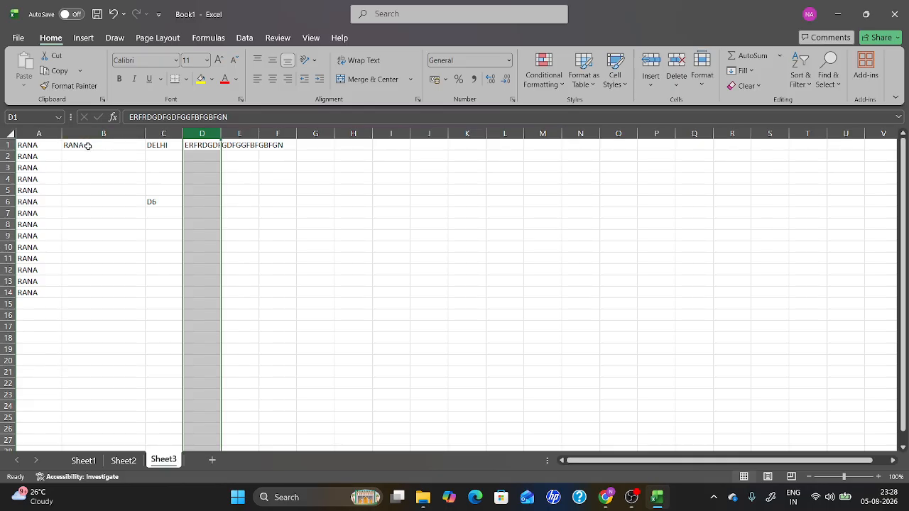
double_click(220, 131)
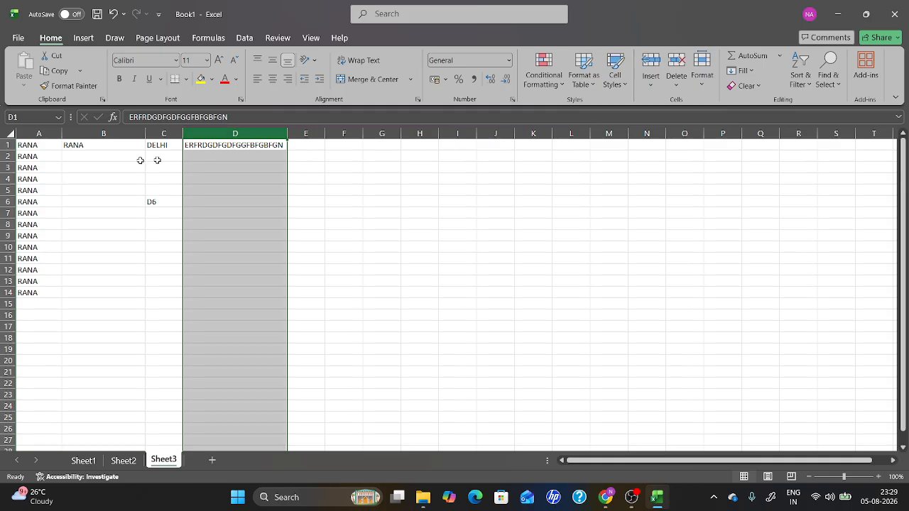
Autofit column B's width to its contents.
click(104, 132)
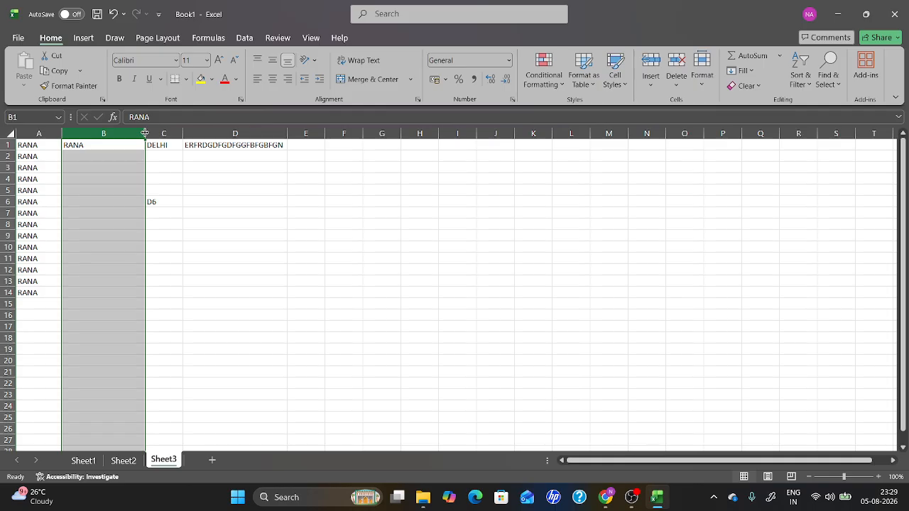
double_click(145, 134)
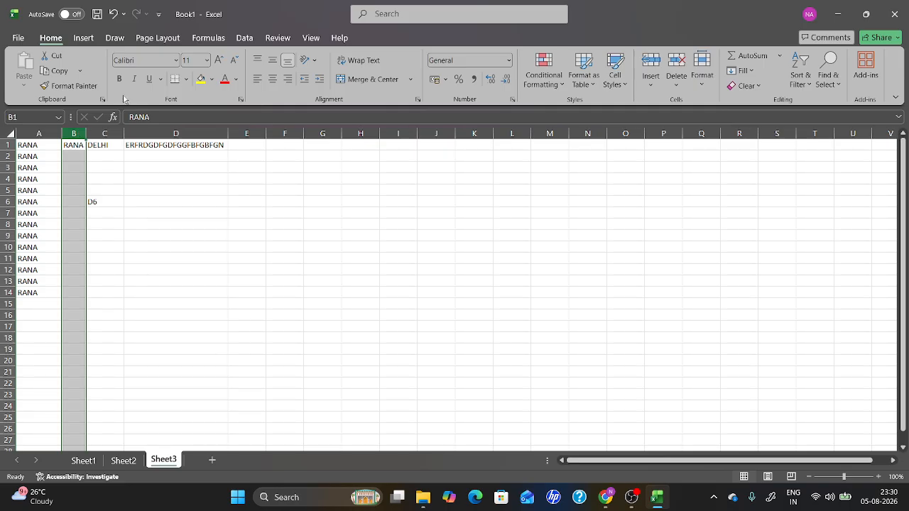
Fill DELHI from cell C1 down to C5.
click(104, 144)
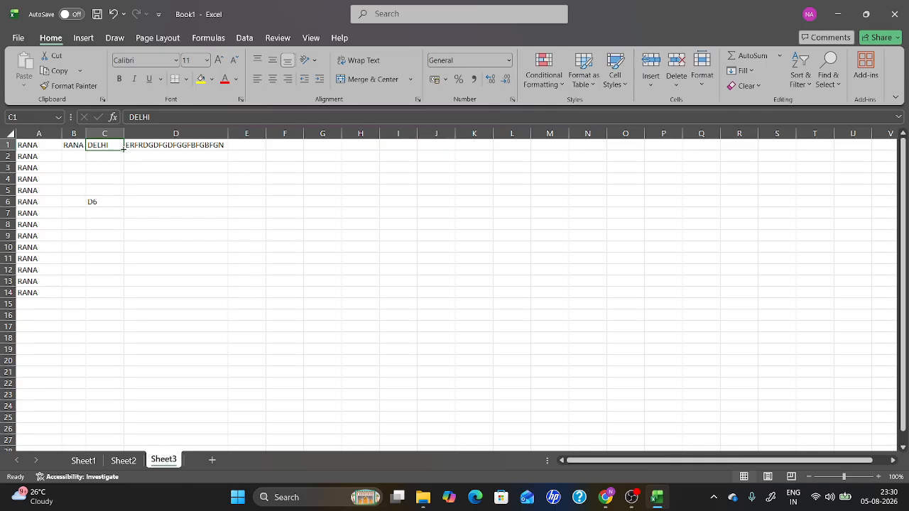
drag(124, 148, 124, 192)
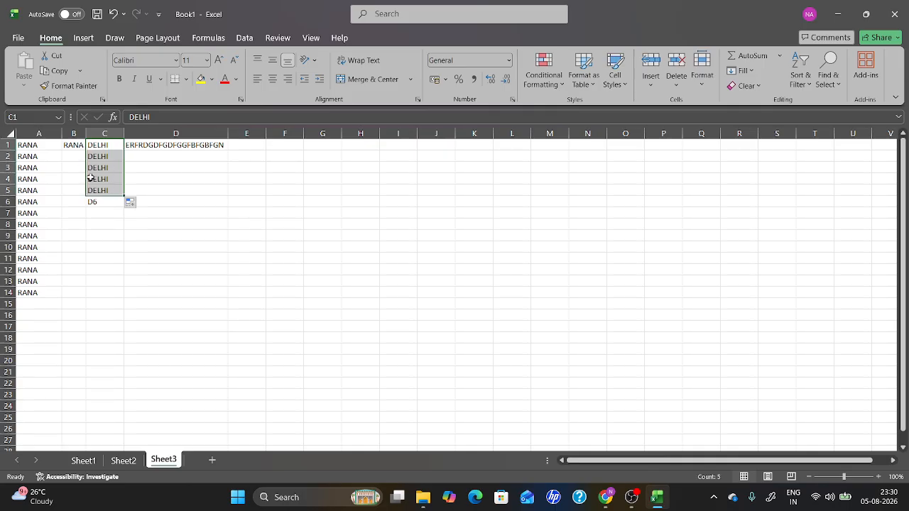
Autofill RANA from B1 down through B14 to match the adjacent data.
click(74, 143)
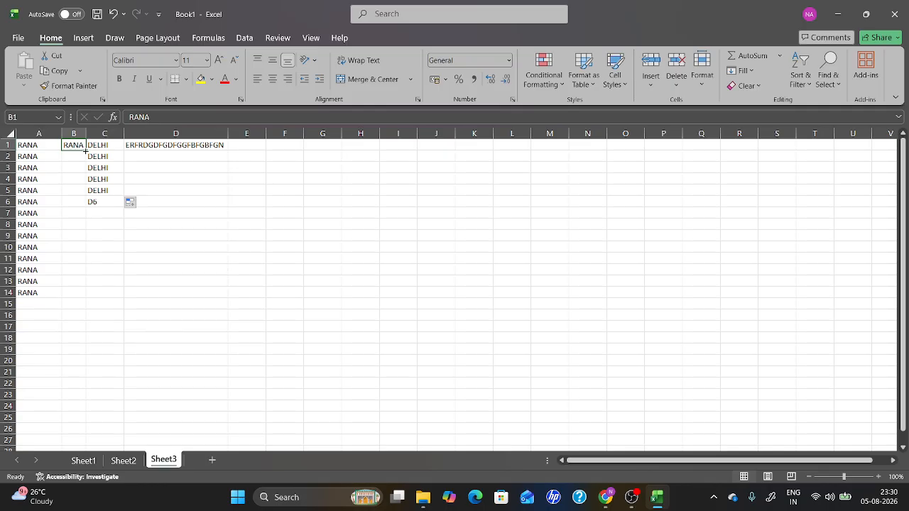
double_click(86, 150)
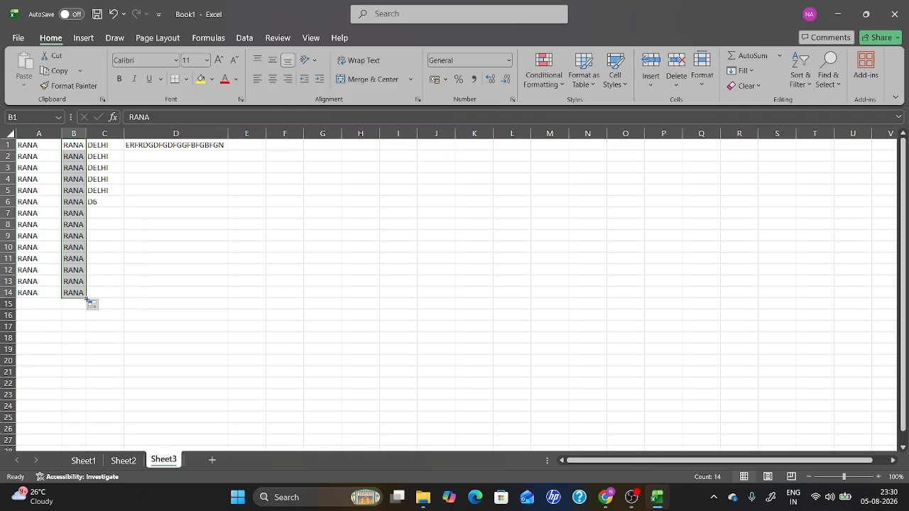
click(86, 300)
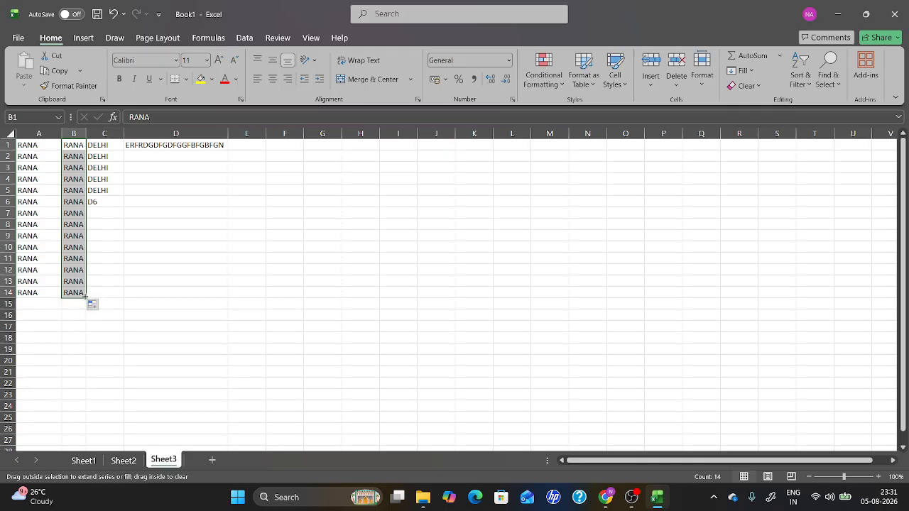
click(85, 297)
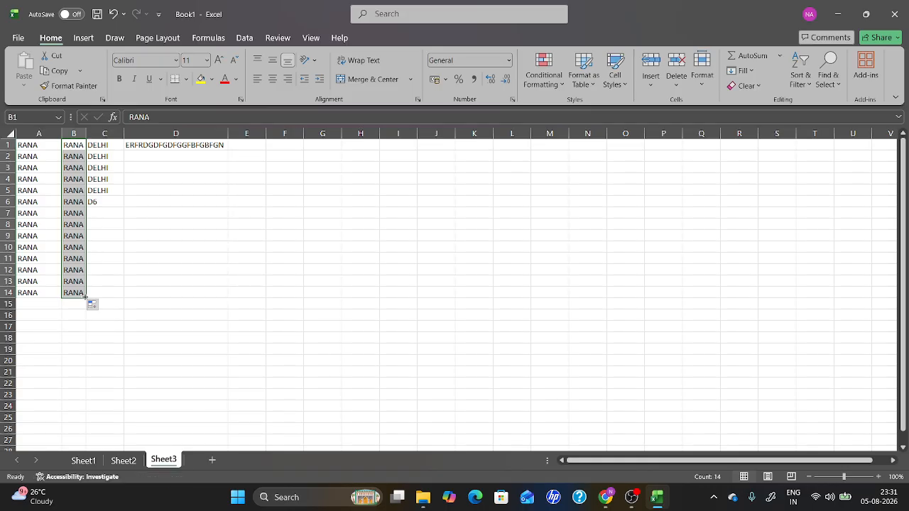
click(85, 298)
Open the Accessibility Assistant pane and scroll through its list of issues.
click(61, 477)
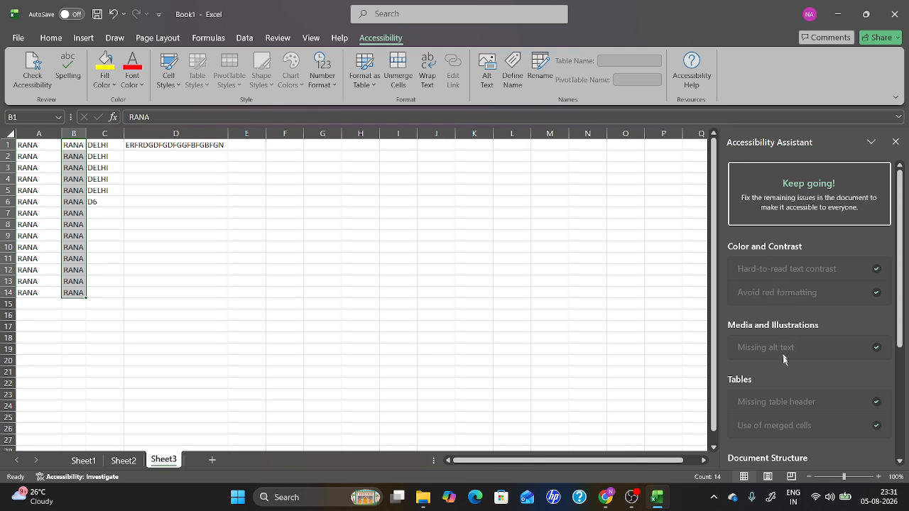
scroll(784, 355, down, 3)
scroll(785, 366, down, 1)
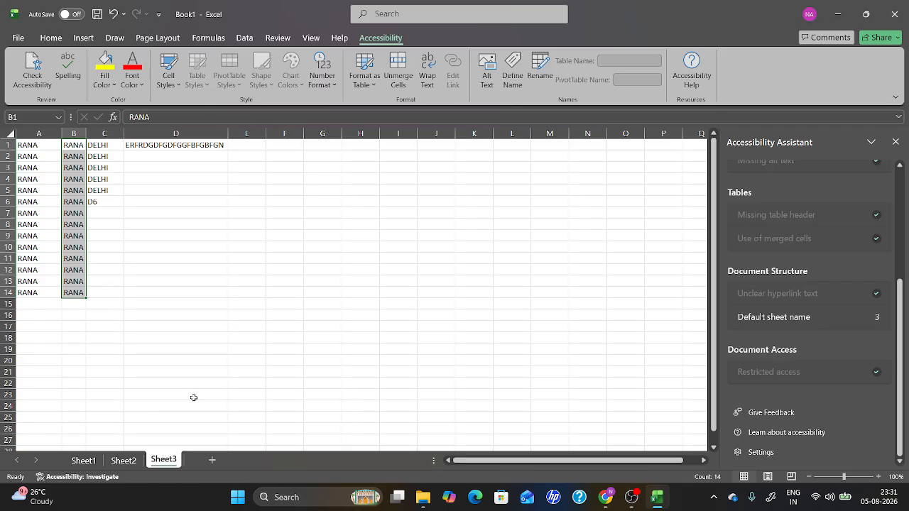
double_click(89, 296)
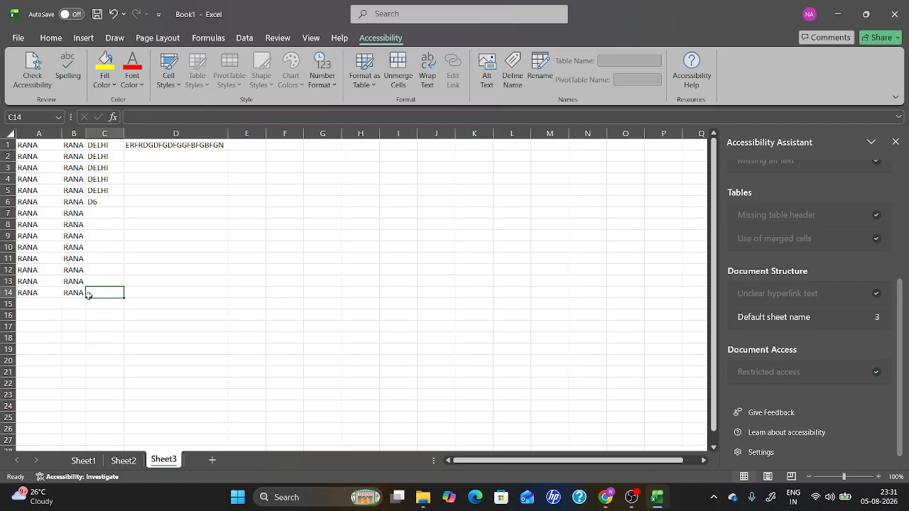
key(F2)
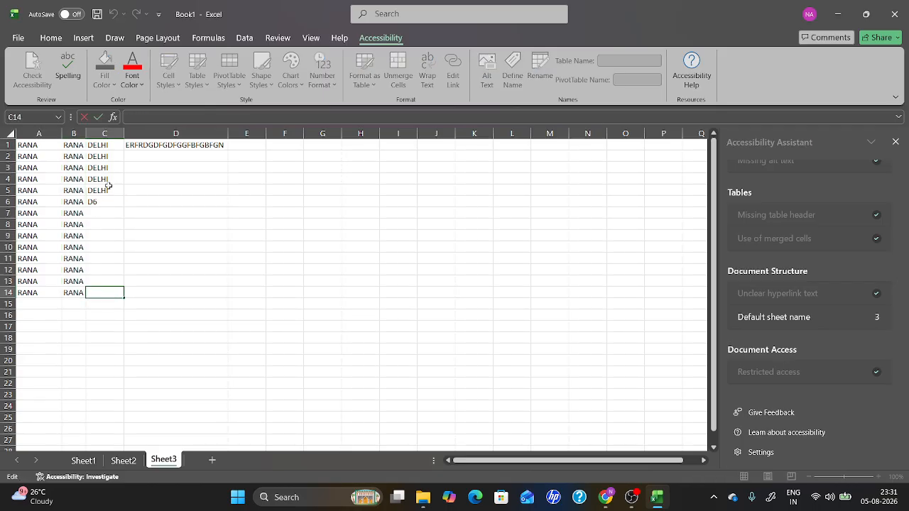
Fill the D1 text down column D through row 23.
click(164, 147)
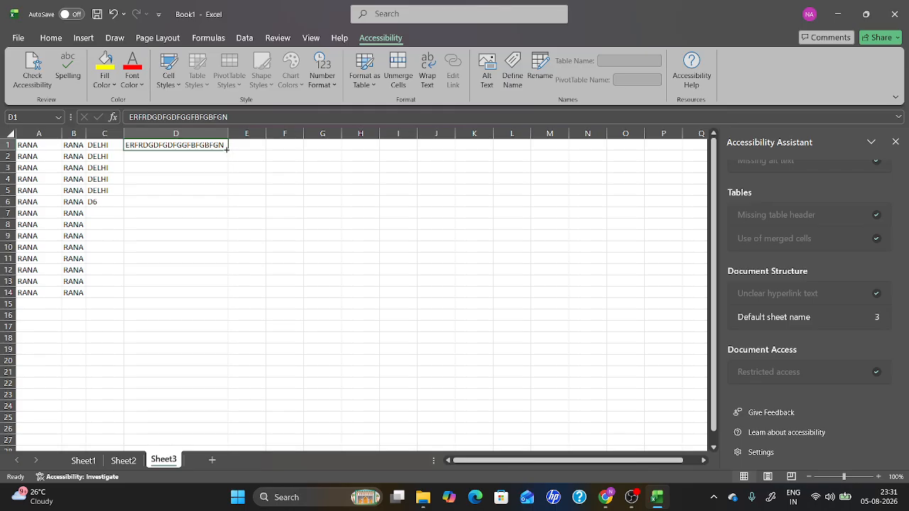
double_click(227, 149)
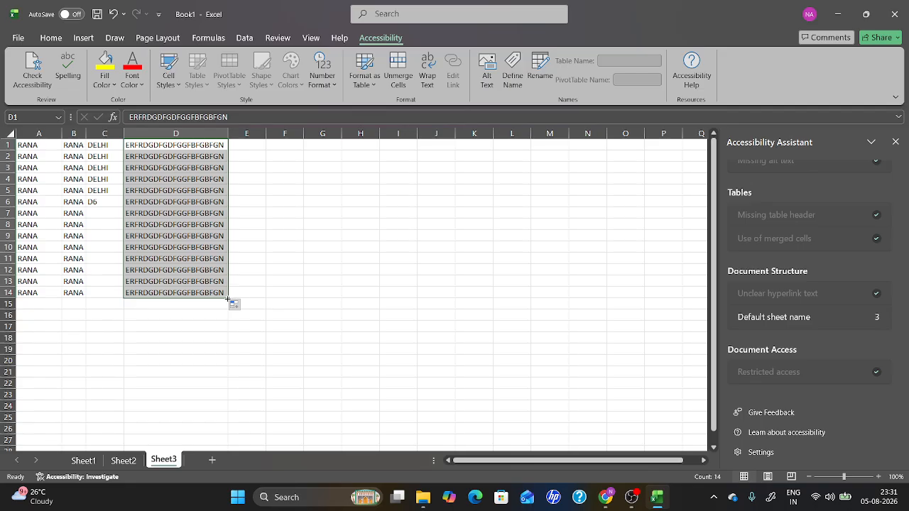
drag(226, 301, 230, 404)
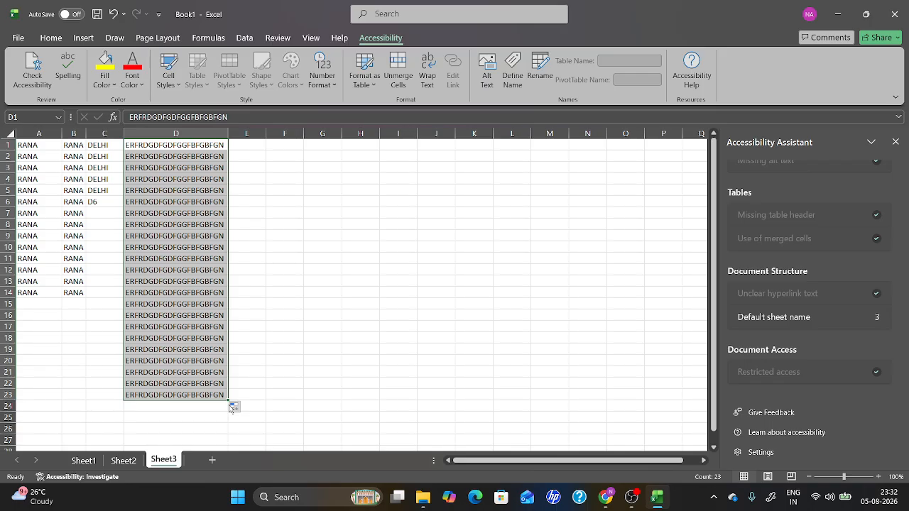
Enter 4 in cell E1.
click(243, 150)
text(4)
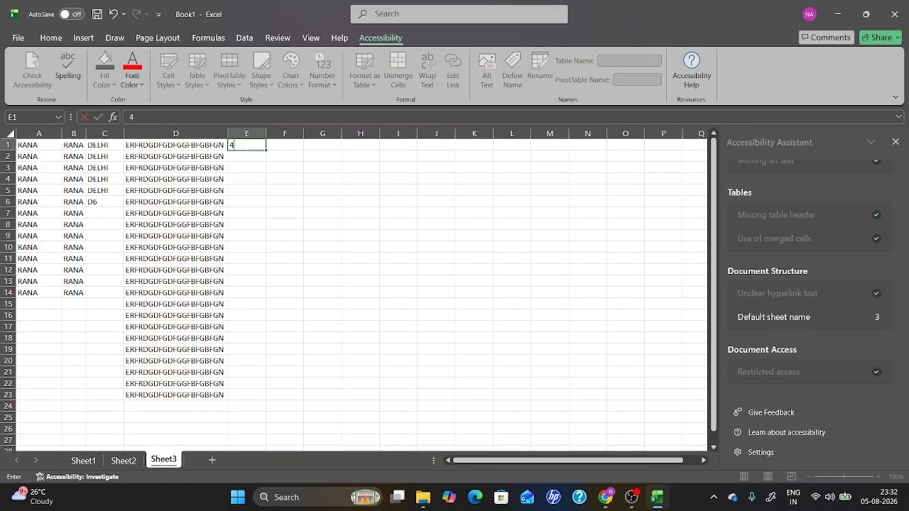
click(281, 146)
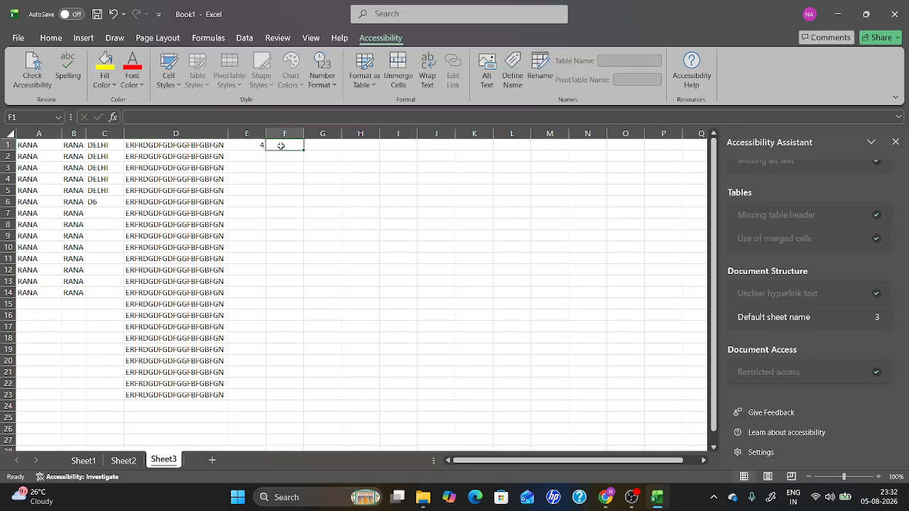
Enter 5 in cell F1 and 5 in cell E2.
text(5)
click(247, 165)
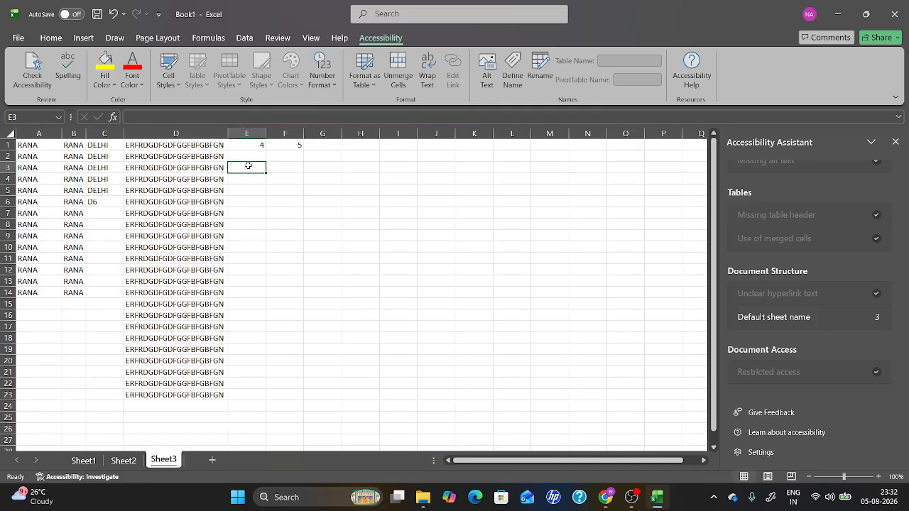
click(252, 158)
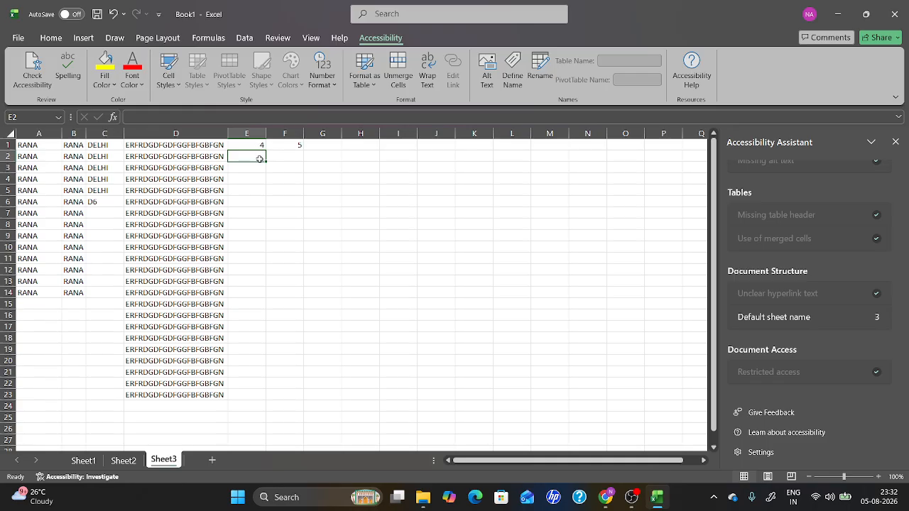
text(4)
key(BackSpace)
text(5)
Enter 4 in cells E4 and E5, and 6 in cell E3.
click(256, 176)
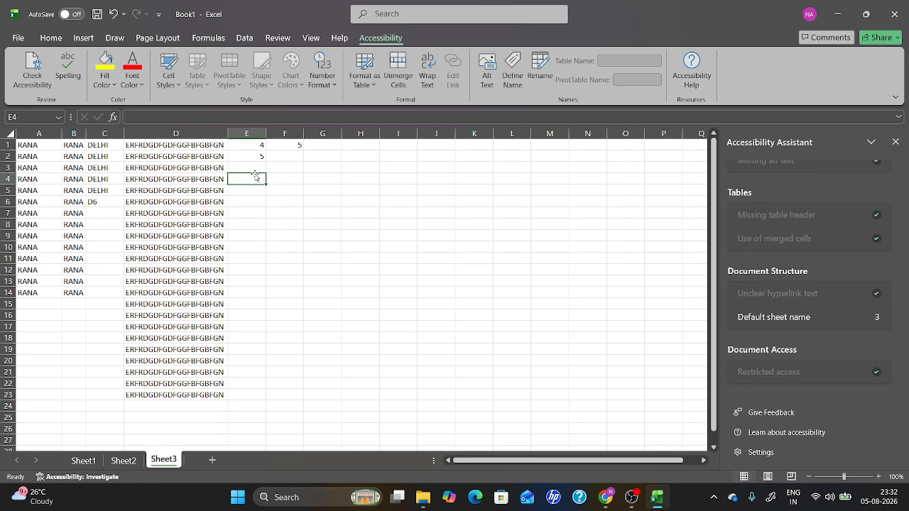
text(4)
click(254, 189)
text(W3)
key(BackSpace)
key(BackSpace)
text(4)
click(236, 168)
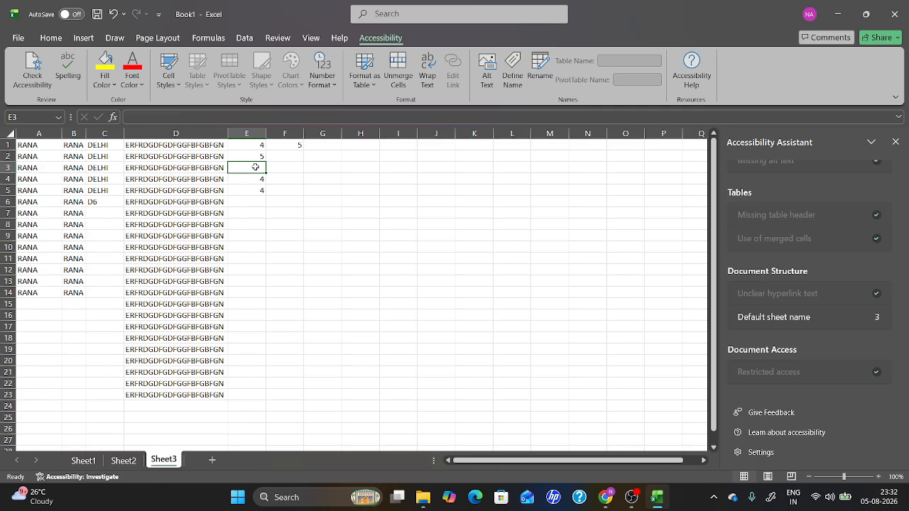
text(6)
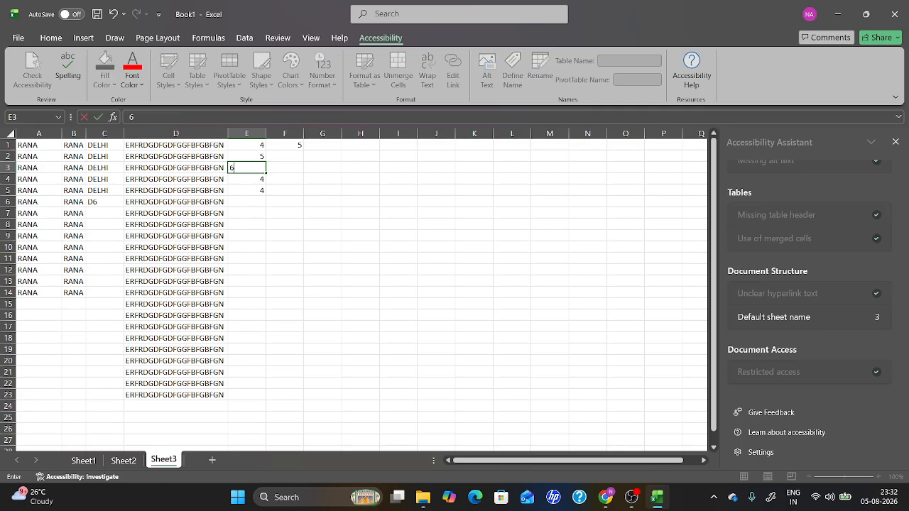
Fill cells F2 to F5 with the values 2, 8, 9 and 6.
click(286, 156)
text(E)
key(BackSpace)
text(2)
click(291, 169)
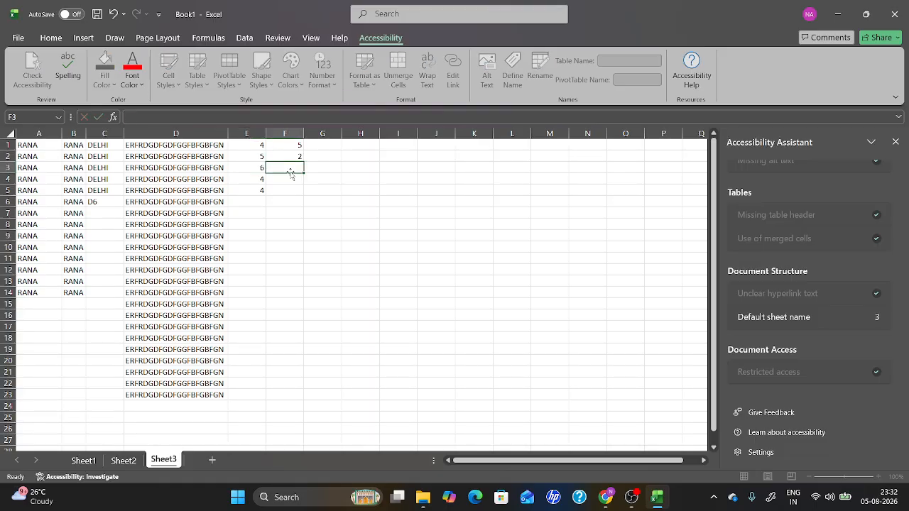
click(298, 188)
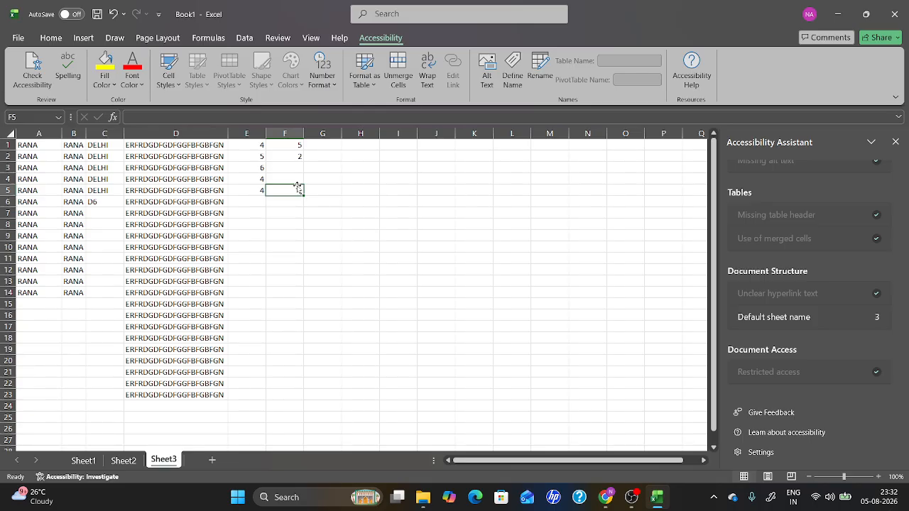
text(6)
click(295, 170)
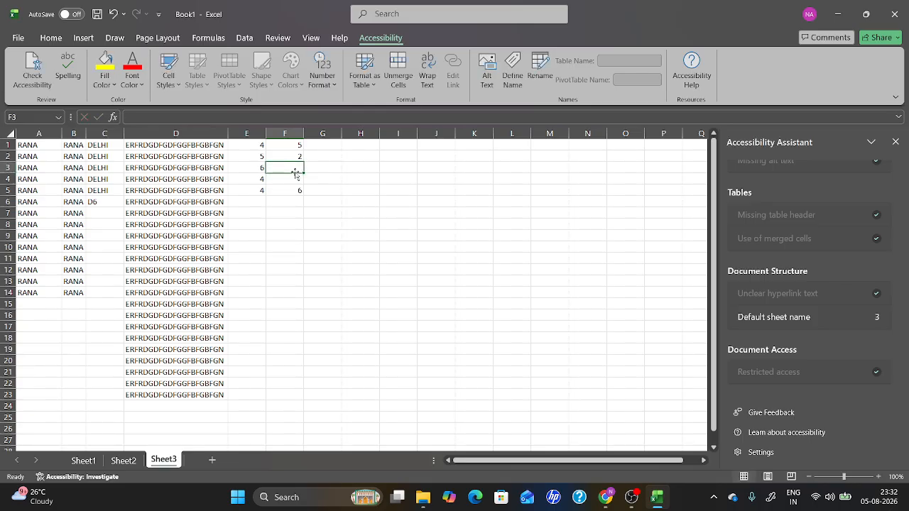
text(8)
click(294, 186)
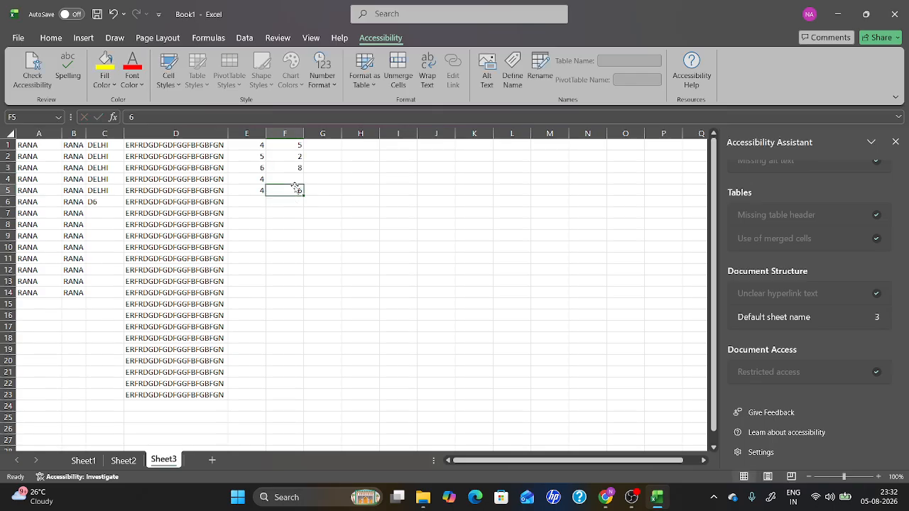
click(294, 181)
text(9)
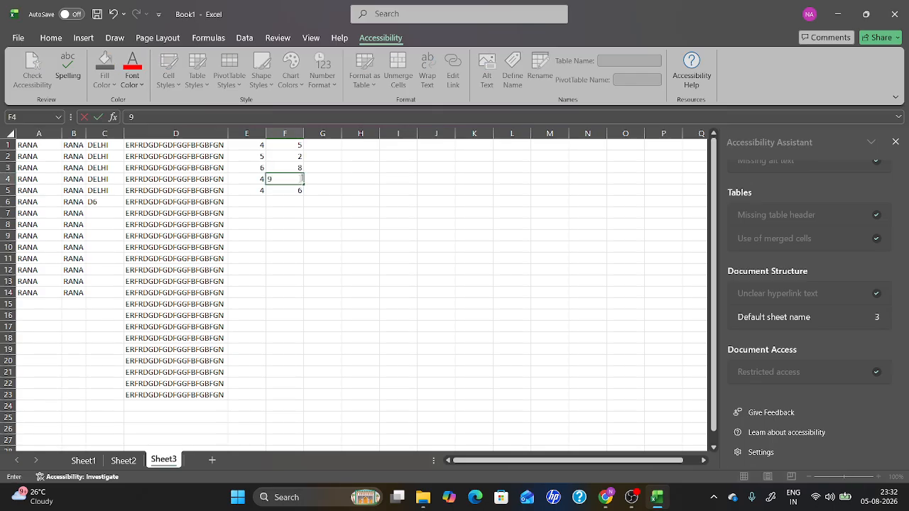
Enter the formula =E2+F2 in cell G1.
click(321, 146)
text(=)
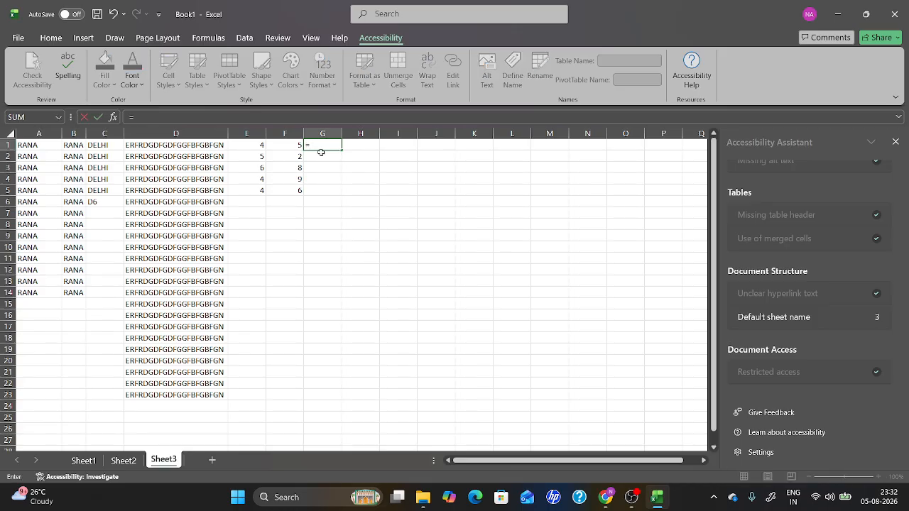
text(E2)
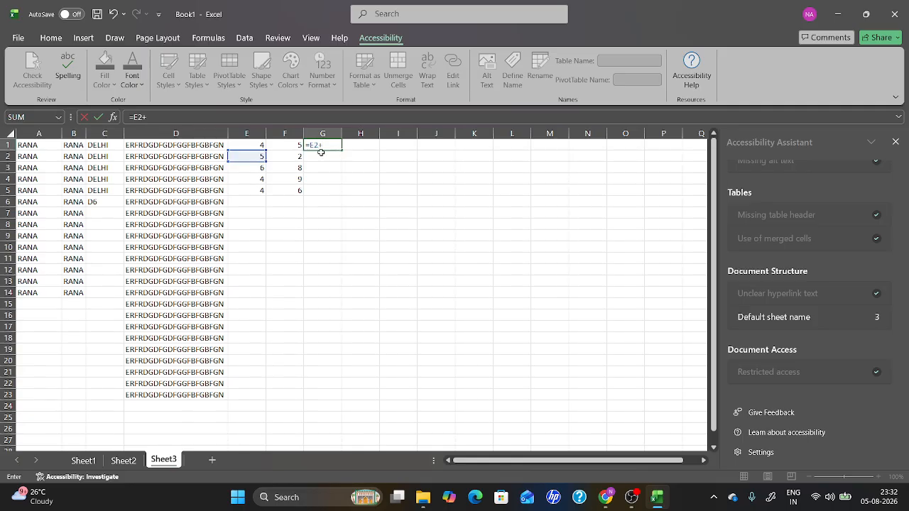
text(+F2)
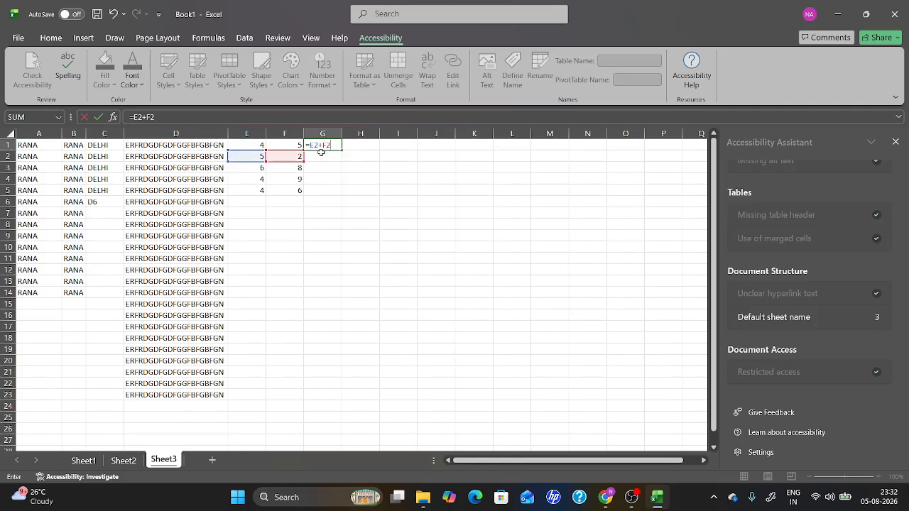
key(Return)
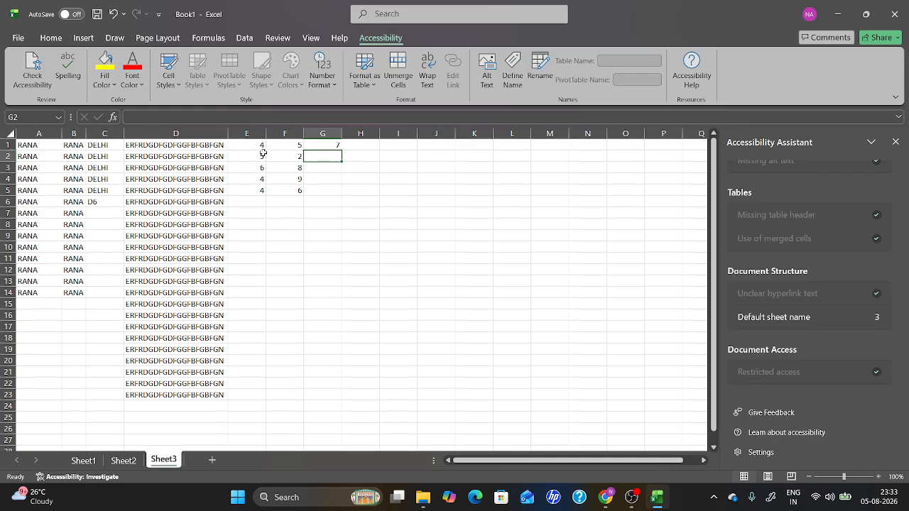
Enter the formula =E1+F1 in cell G2.
double_click(327, 146)
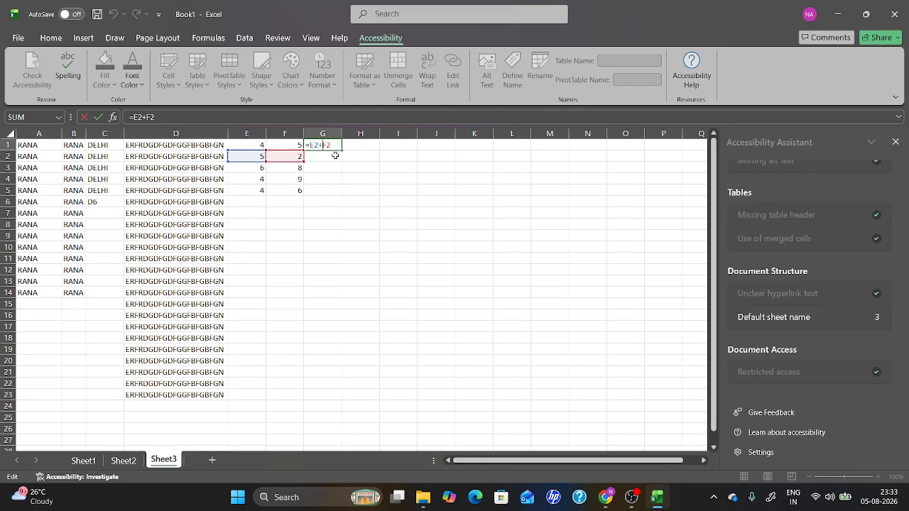
key(Return)
text(1)
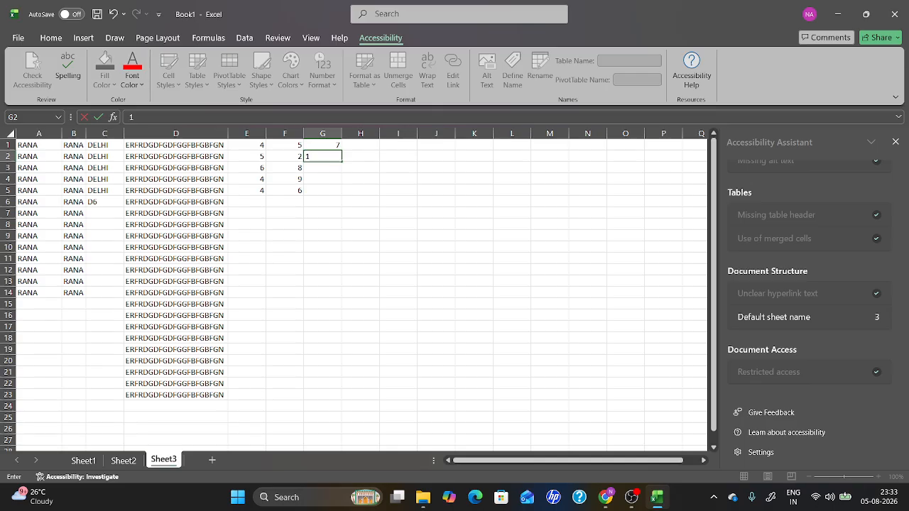
key(BackSpace)
text(=E1+F1)
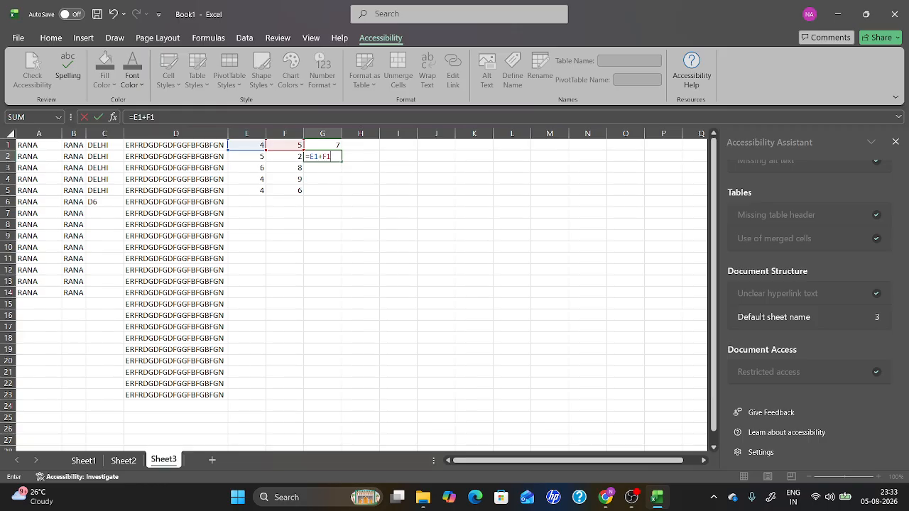
key(Return)
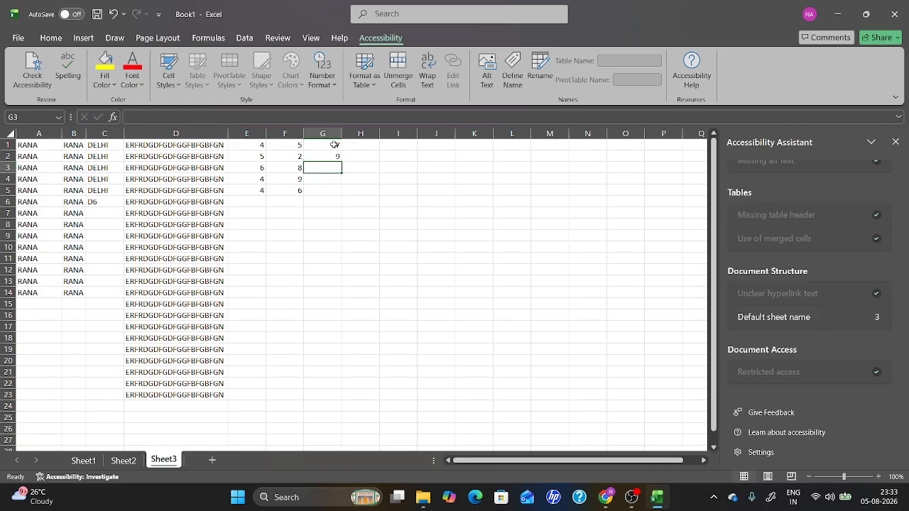
Rewrite the formula in G1 as =E1+F1.
click(334, 145)
text(=E2+F2)
key(BackSpace)
key(BackSpace)
key(BackSpace)
key(BackSpace)
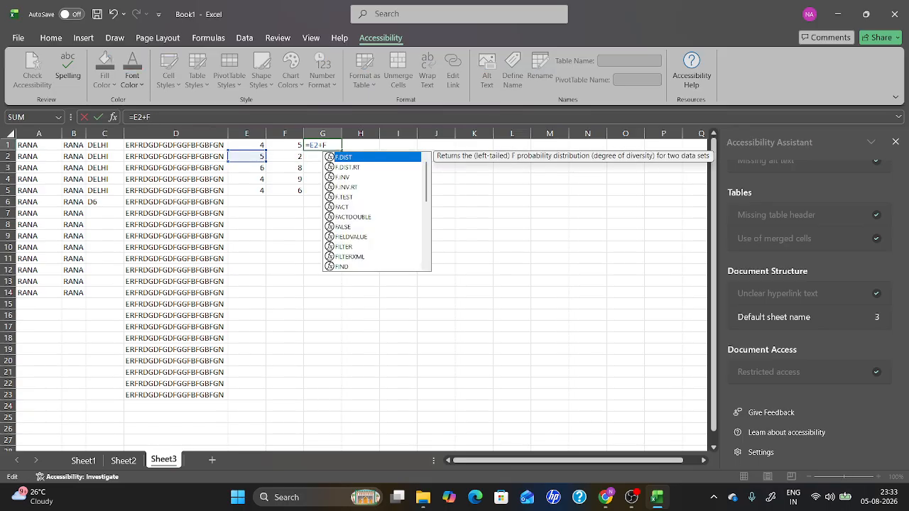
text(1+F1)
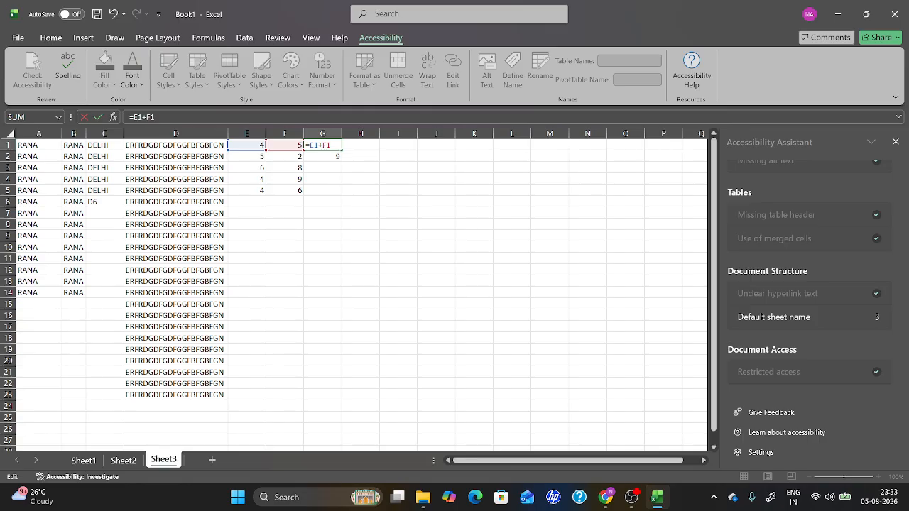
key(Return)
Autofill the G1 formula down column G through row 23.
click(338, 144)
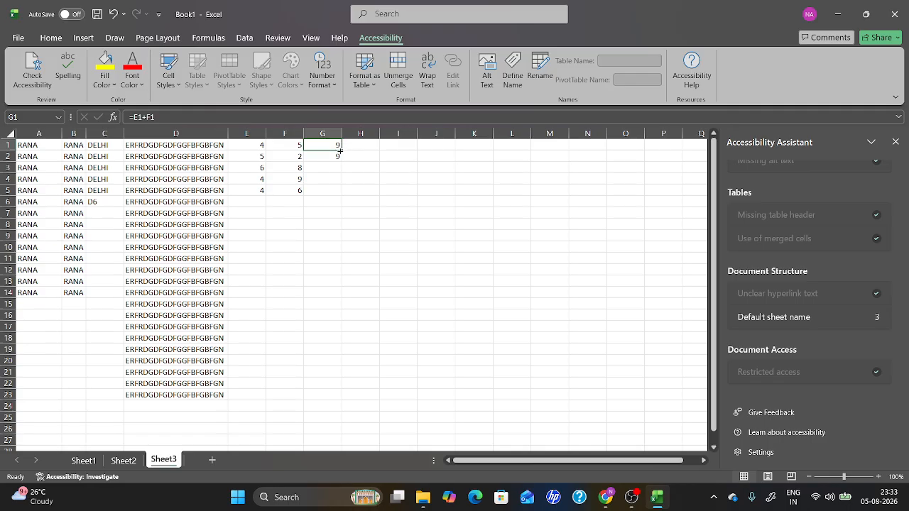
drag(340, 149, 340, 155)
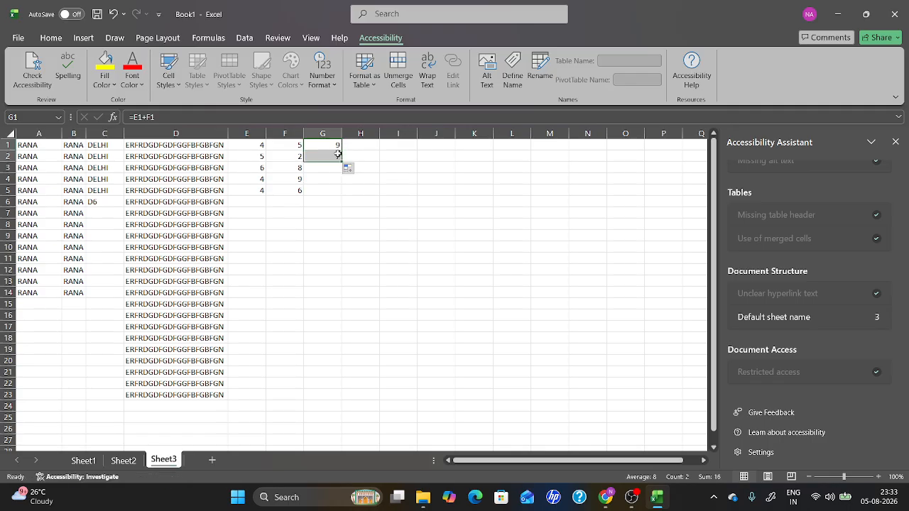
click(335, 145)
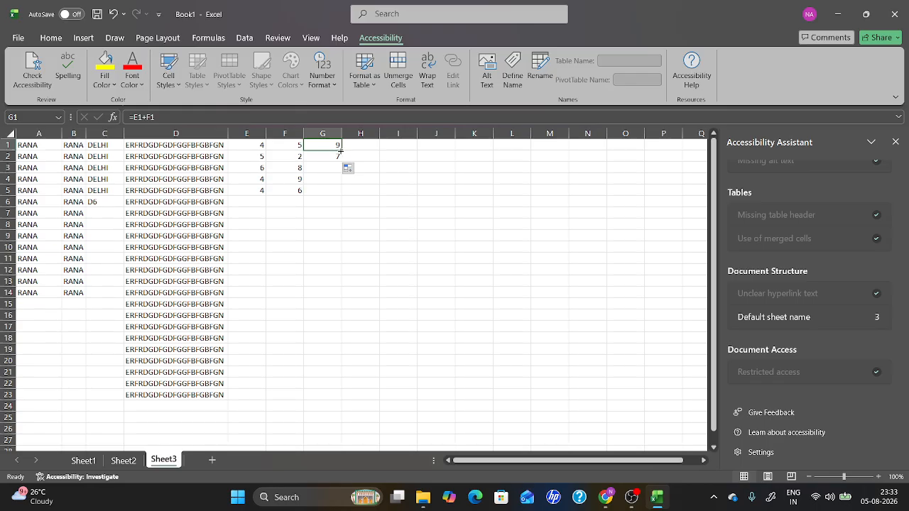
drag(340, 150, 341, 162)
double_click(340, 163)
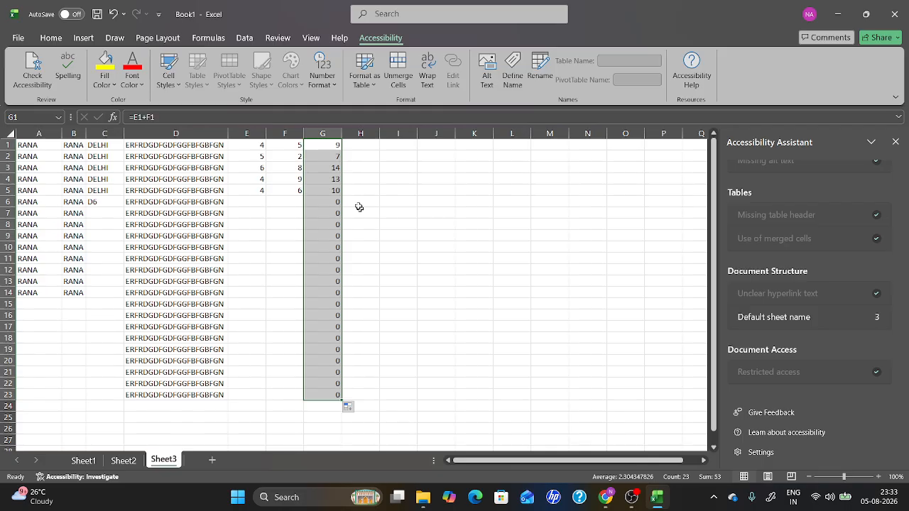
Enter the formula =G1-F1 in cell H1.
click(334, 148)
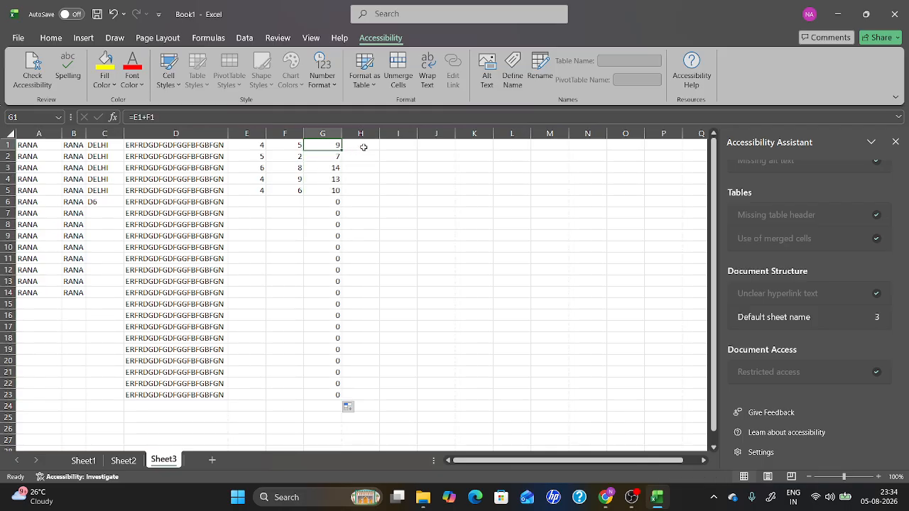
click(364, 147)
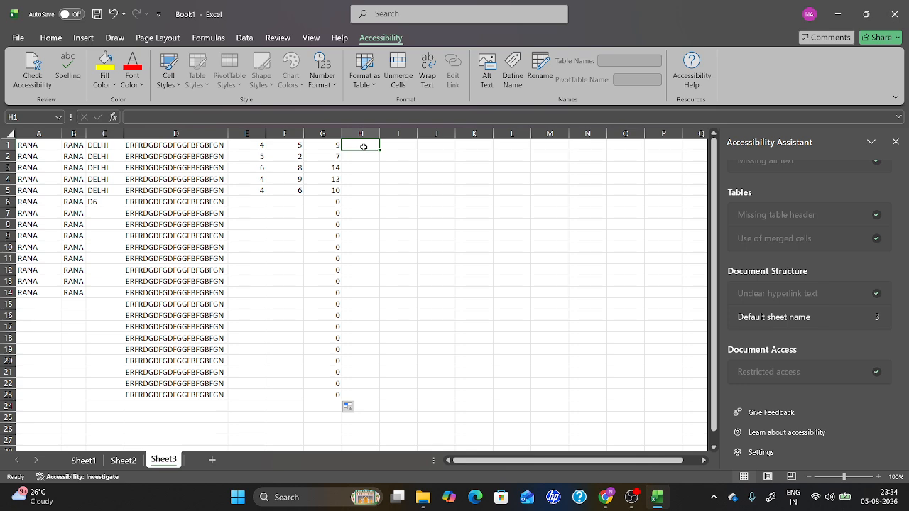
text(=)
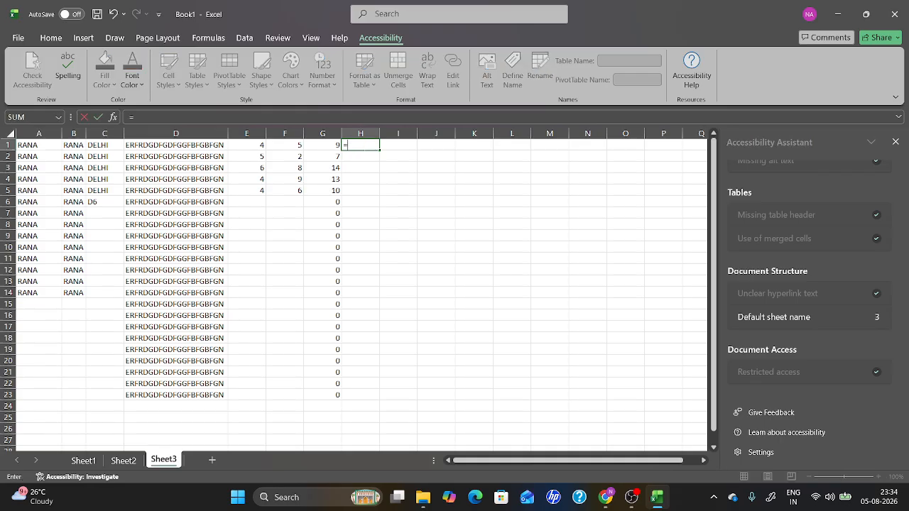
text(G)
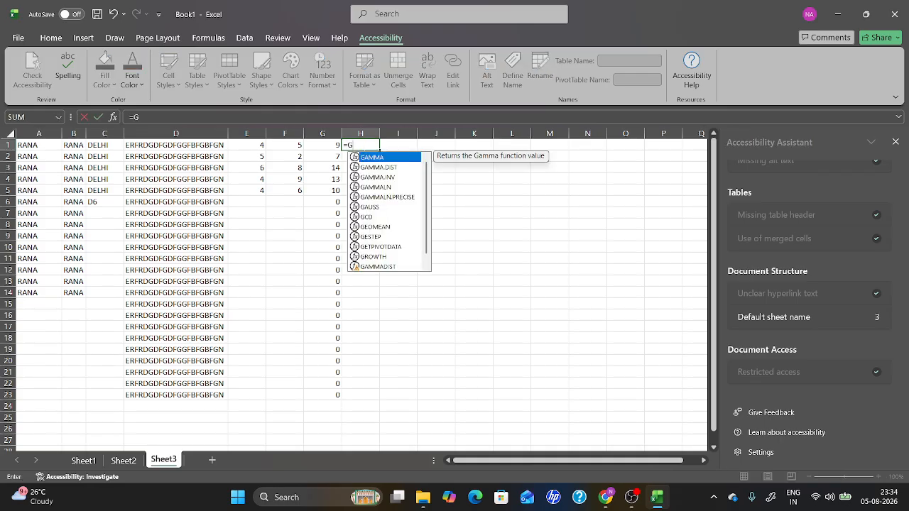
text(1-)
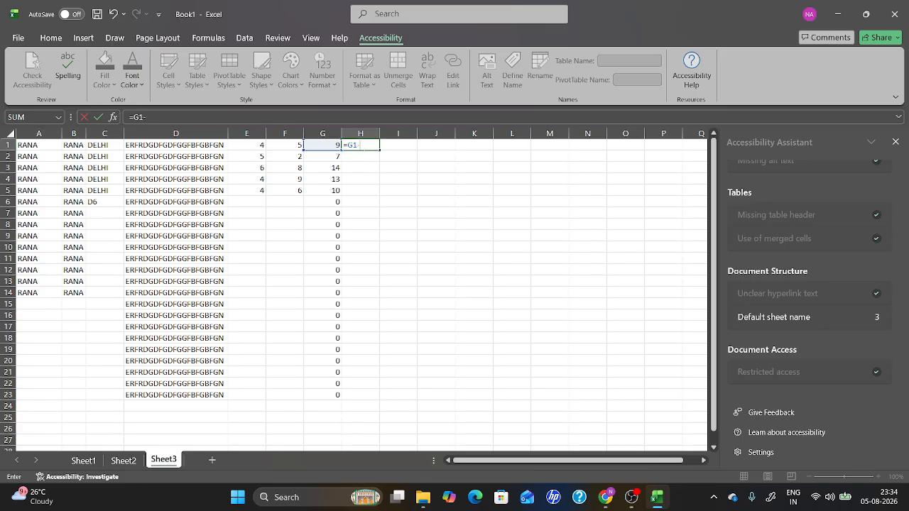
text(F1)
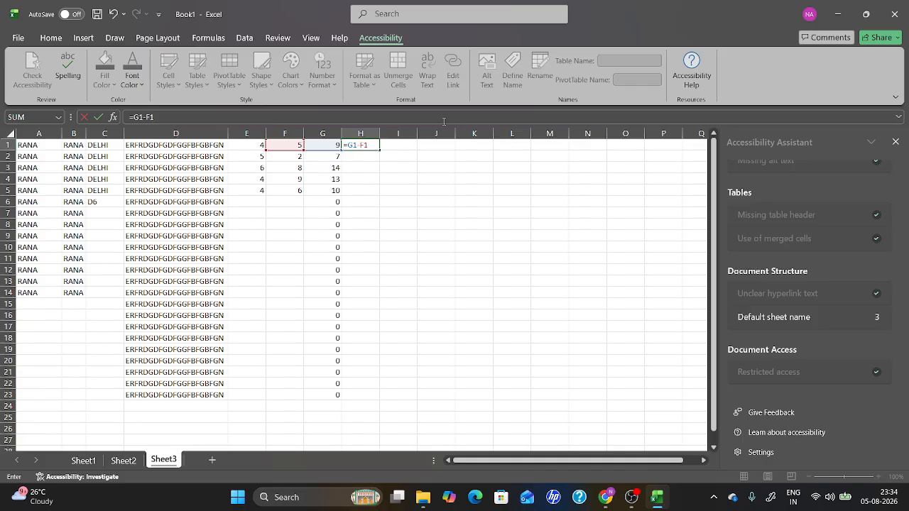
key(Return)
Autofill the H1 formula down column H through row 23.
click(372, 144)
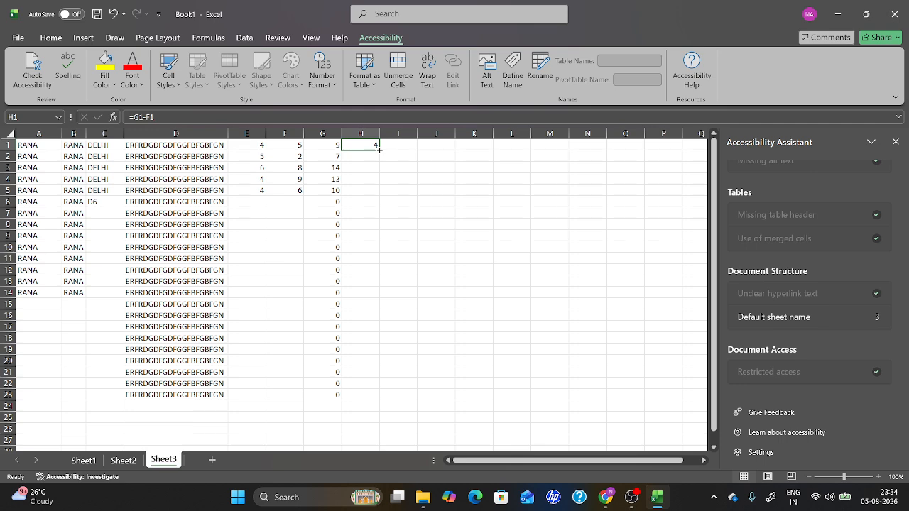
double_click(378, 149)
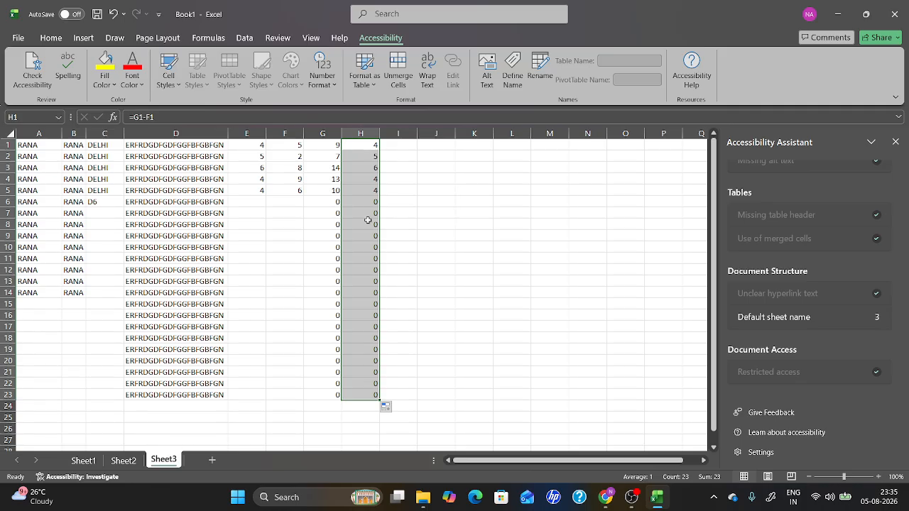
Save the workbook as WORKBOOK in the Documents folder on This PC.
click(19, 39)
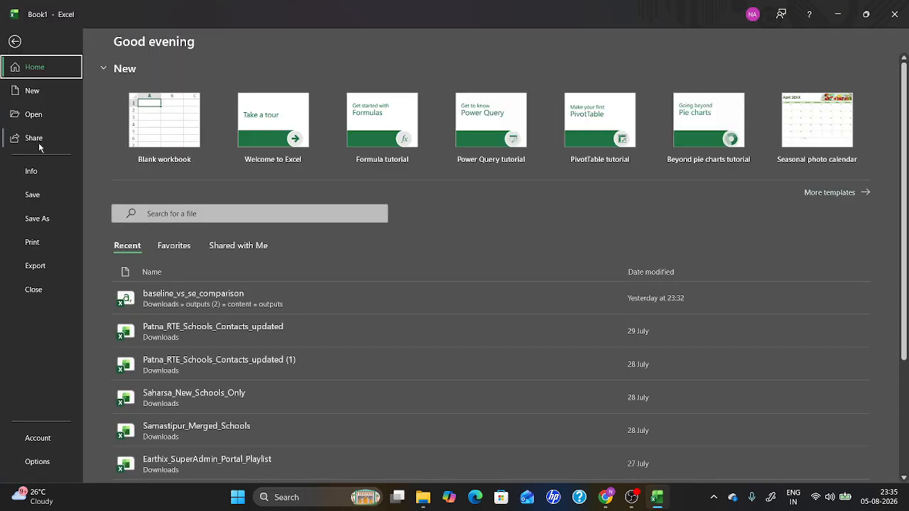
click(47, 220)
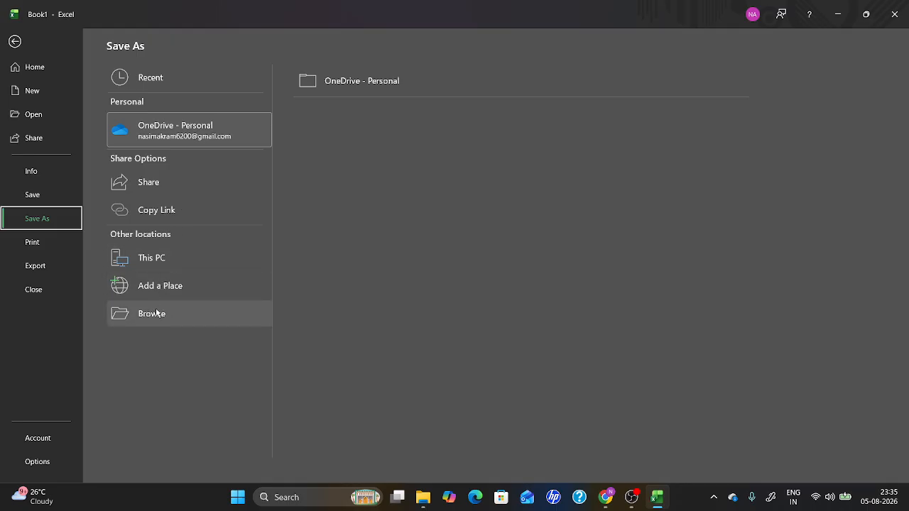
click(158, 264)
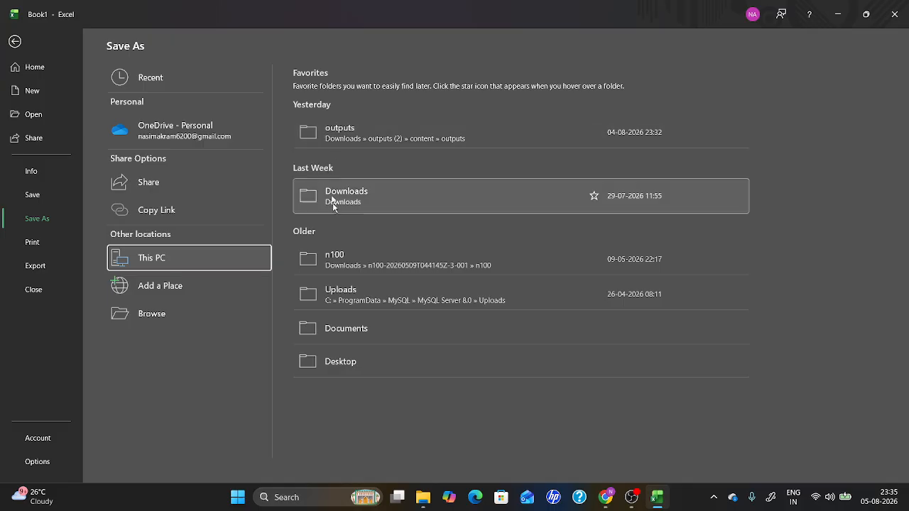
click(343, 329)
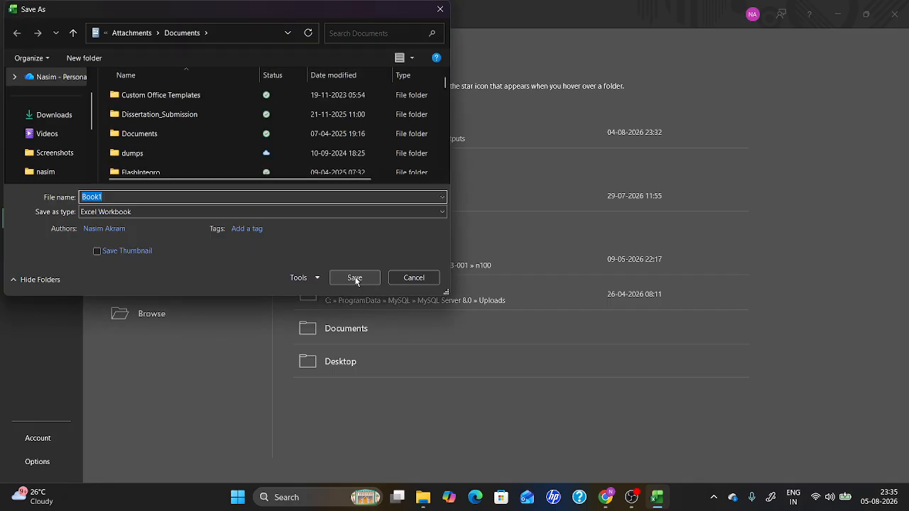
text(E)
key(BackSpace)
text(WOR)
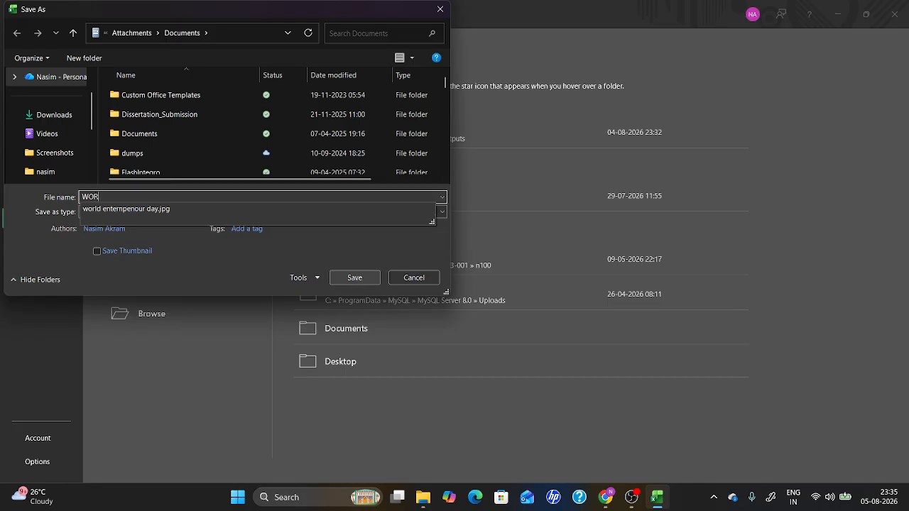
text(KBOOK)
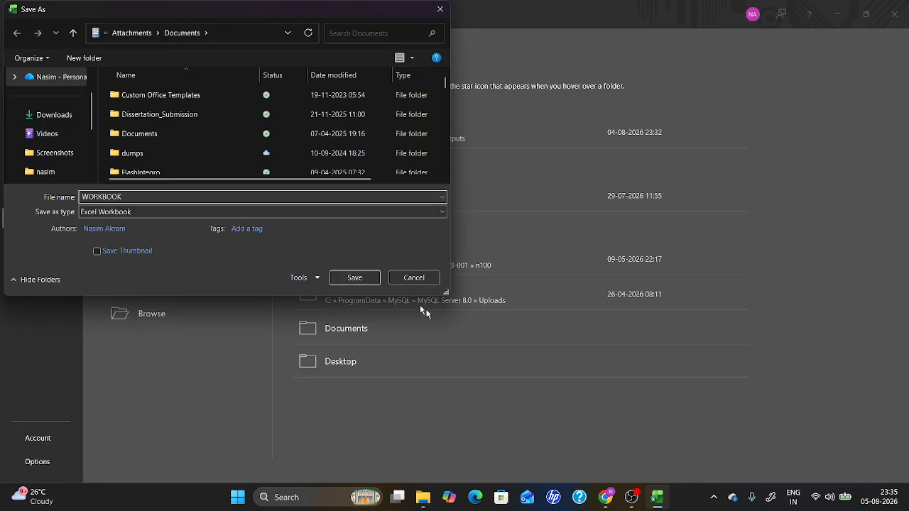
click(361, 277)
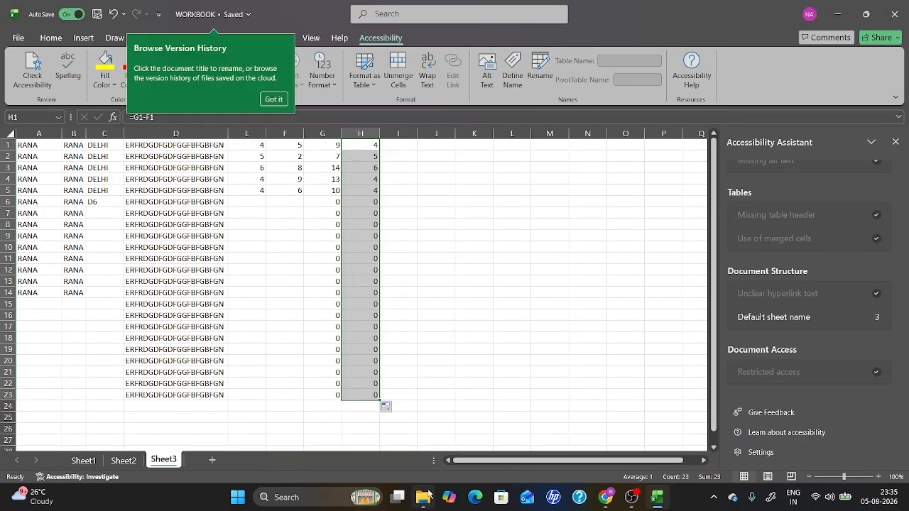
Switch to File Explorer and reopen the saved WORKBOOK file from the recent files list.
mouse_move(424, 495)
click(415, 466)
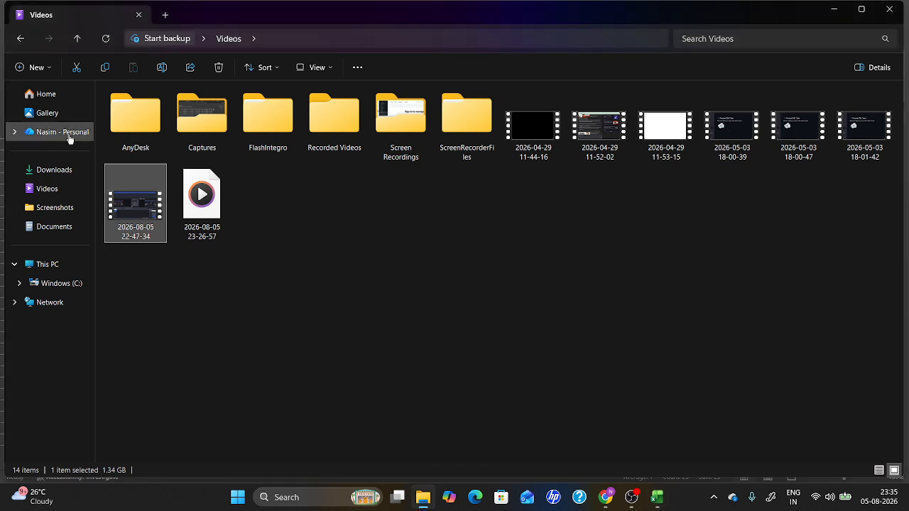
click(44, 94)
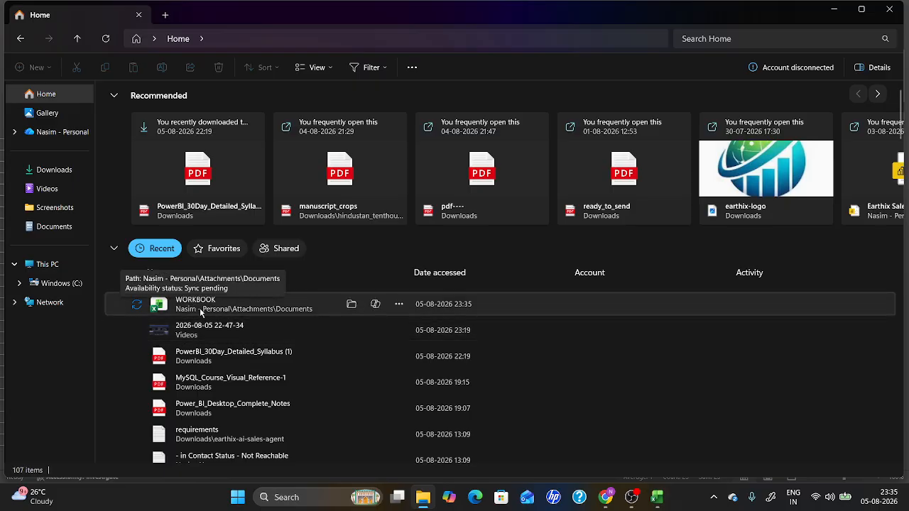
double_click(200, 306)
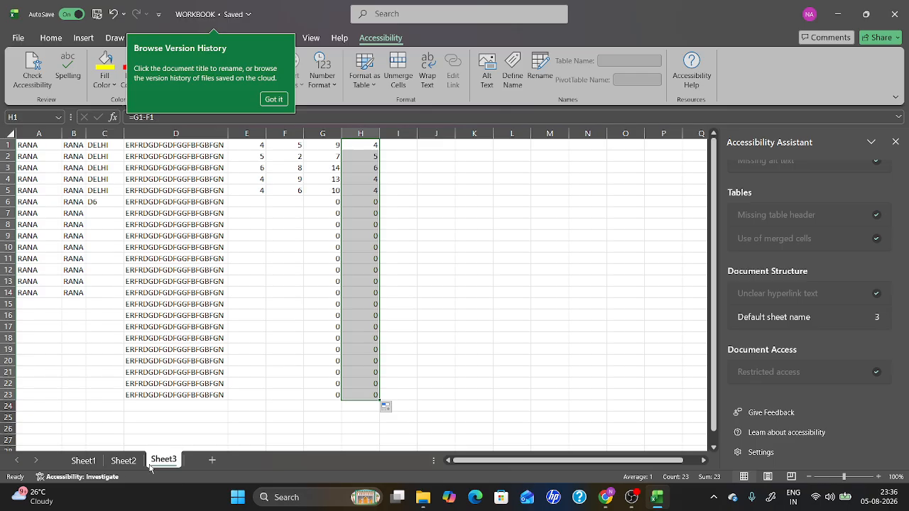
Browse through Sheet1, Sheet2 and Sheet3 to compare their contents.
click(84, 460)
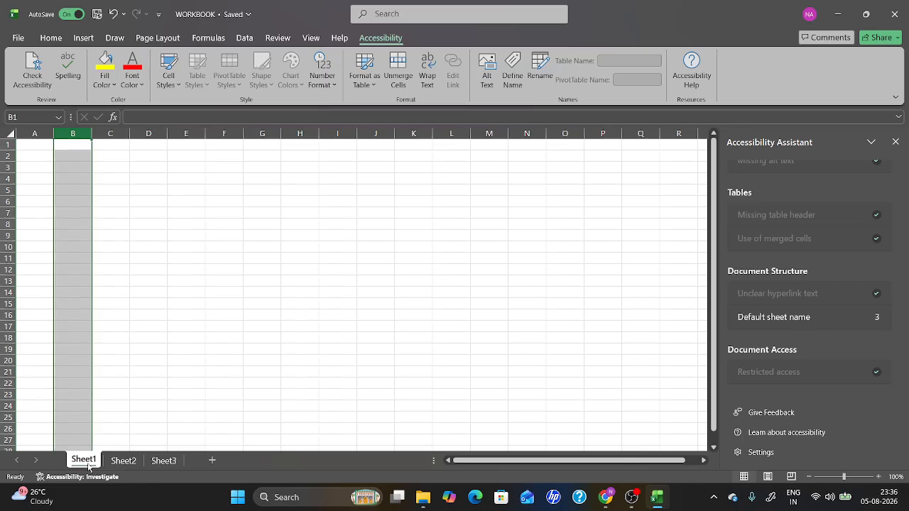
click(118, 463)
click(157, 463)
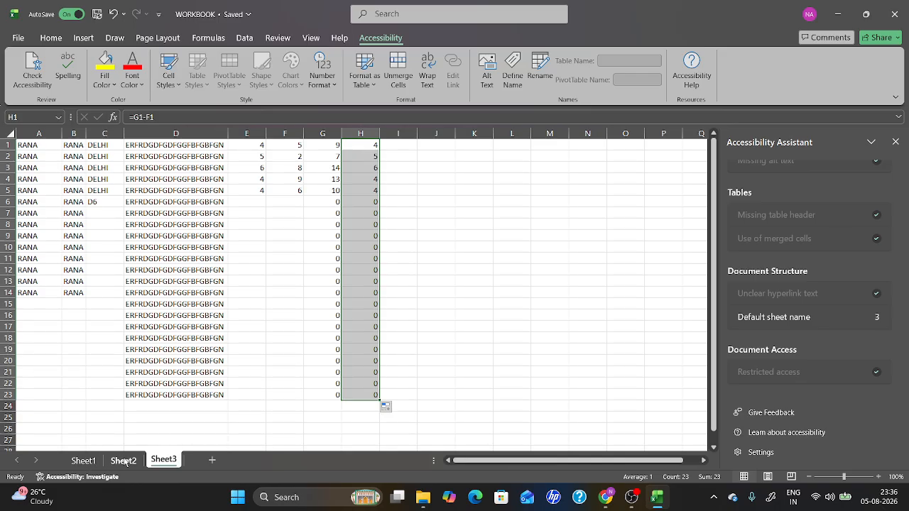
click(76, 461)
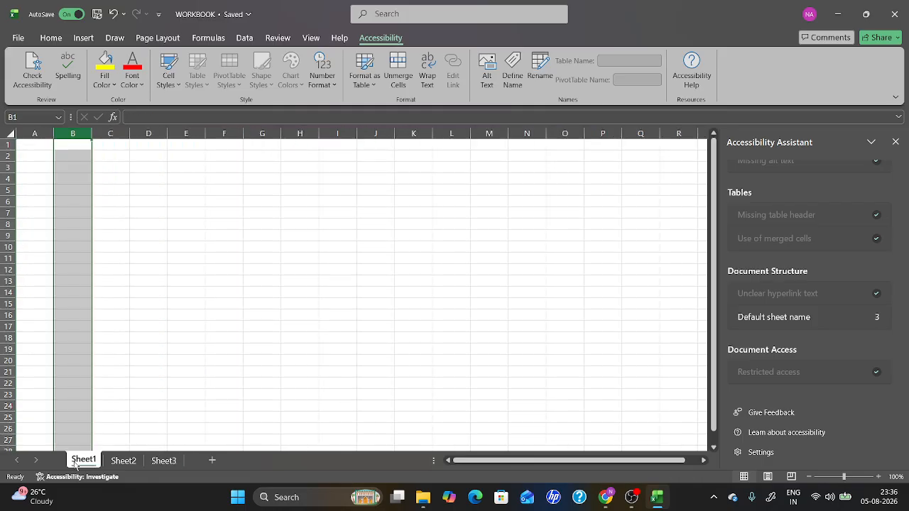
click(117, 462)
click(163, 460)
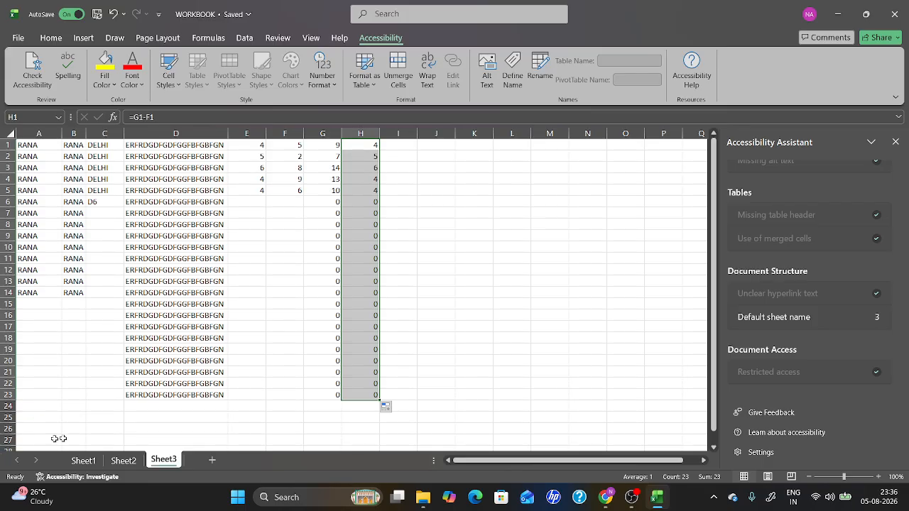
Insert a new worksheet after Sheet3.
click(212, 462)
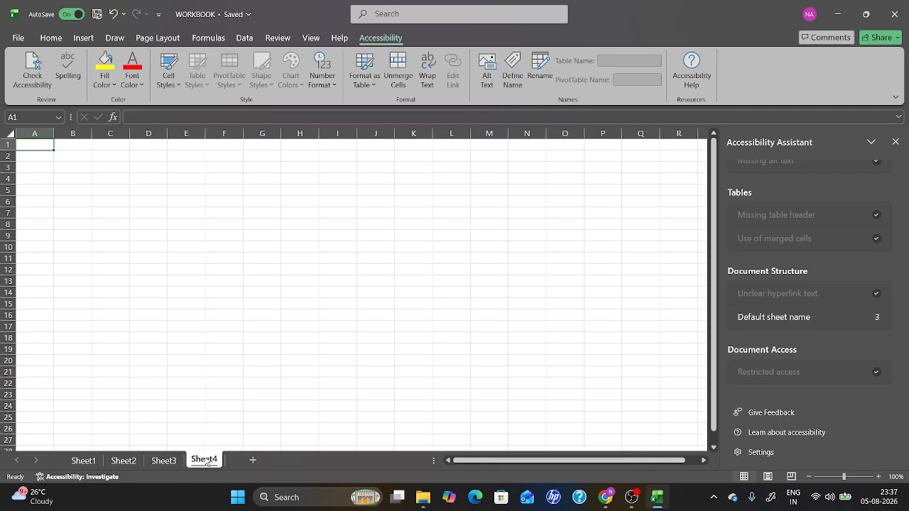
right_click(207, 462)
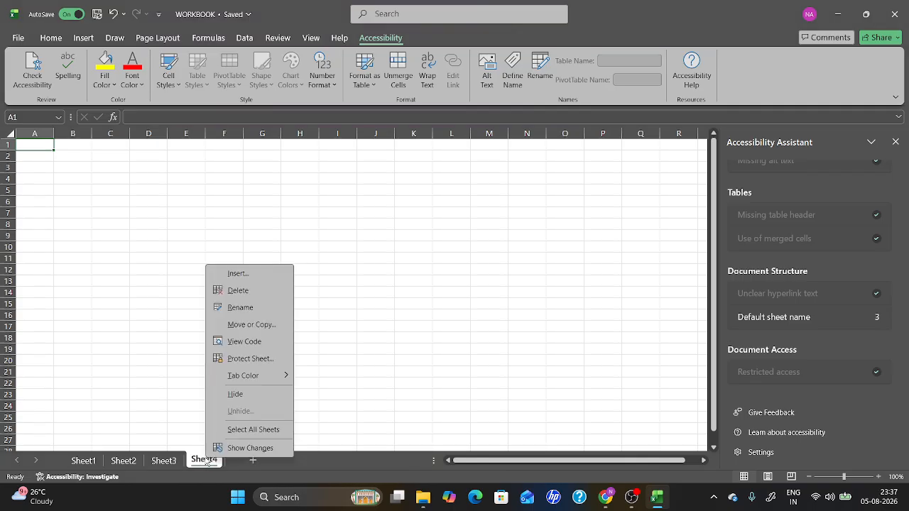
click(235, 311)
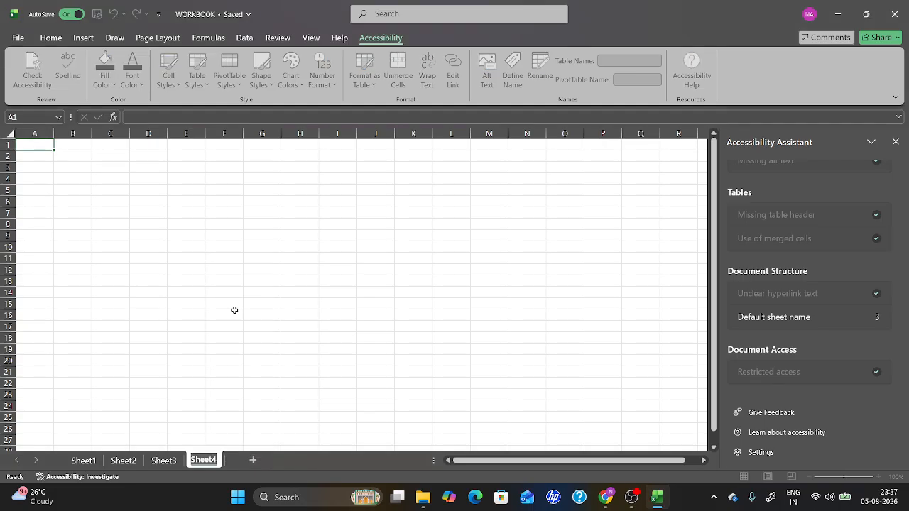
click(235, 312)
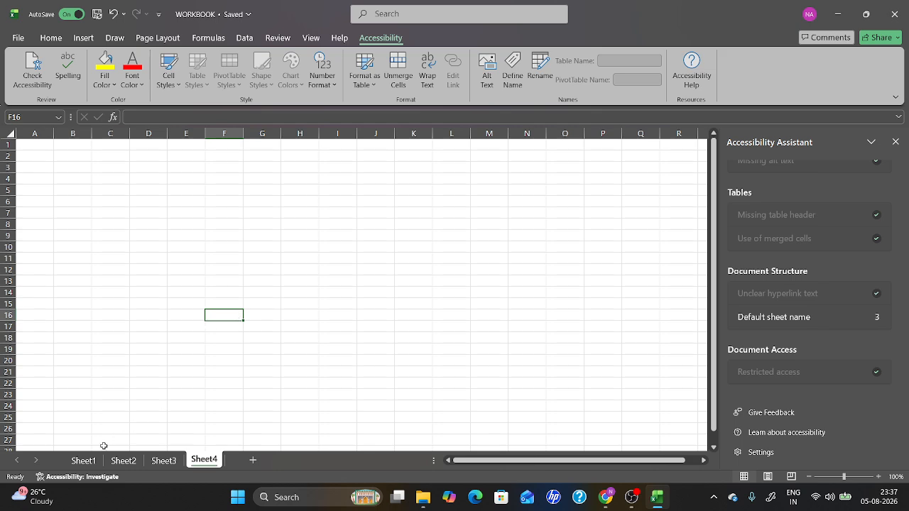
Switch between Sheet1, Sheet2 and back to Sheet3 to view each sheet.
click(84, 461)
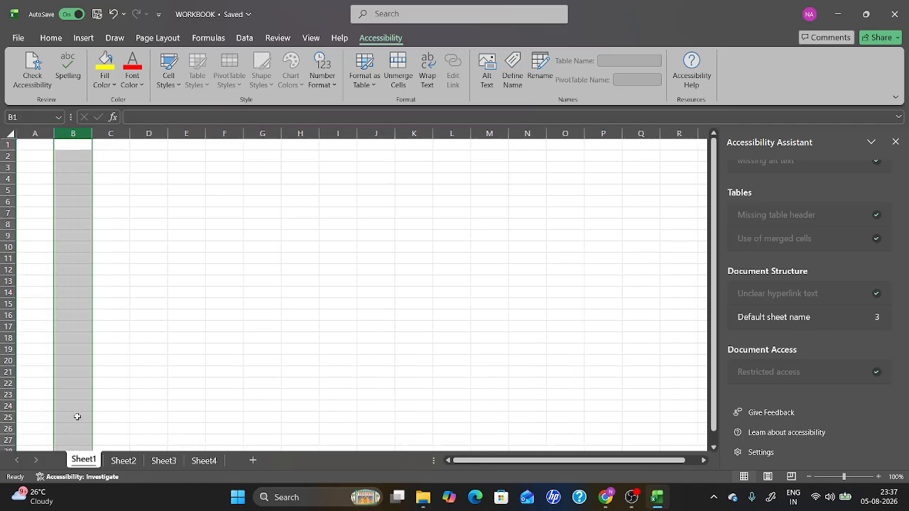
click(120, 465)
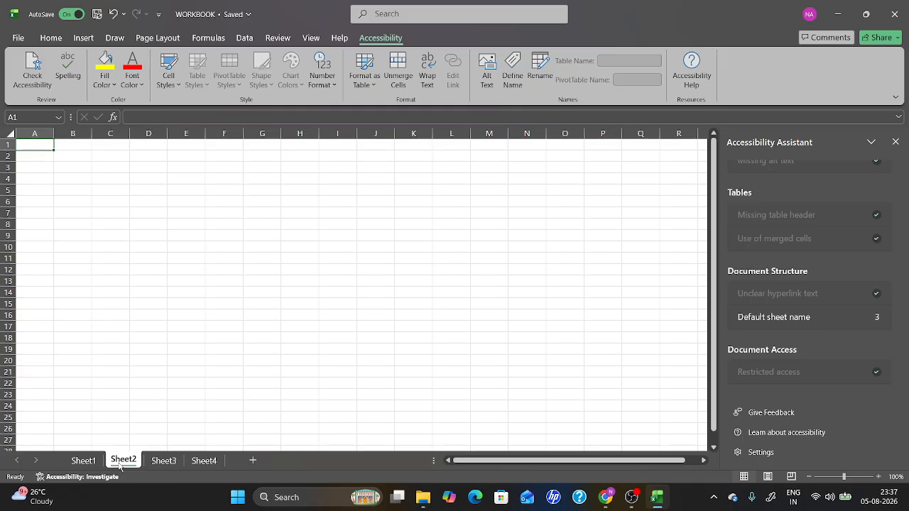
click(160, 465)
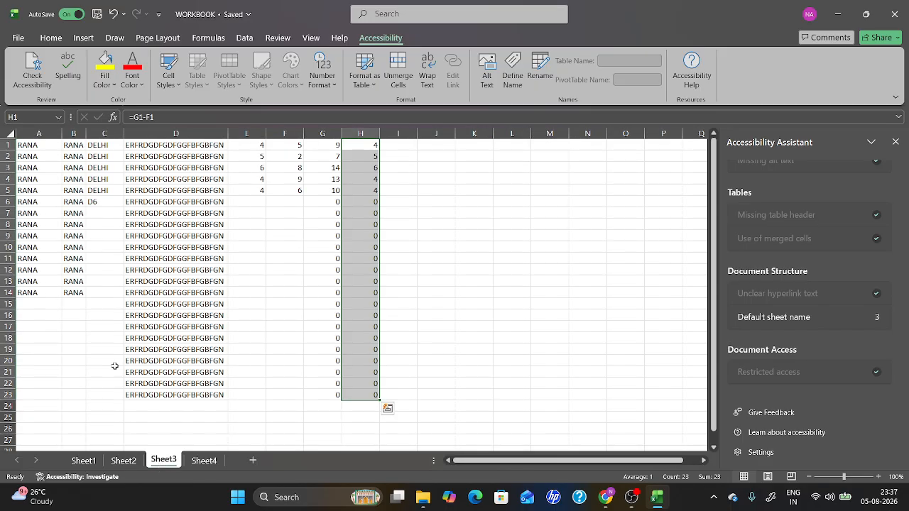
Navigate across Sheet3's data cell by cell from A1 along row 1 and down column B.
click(37, 148)
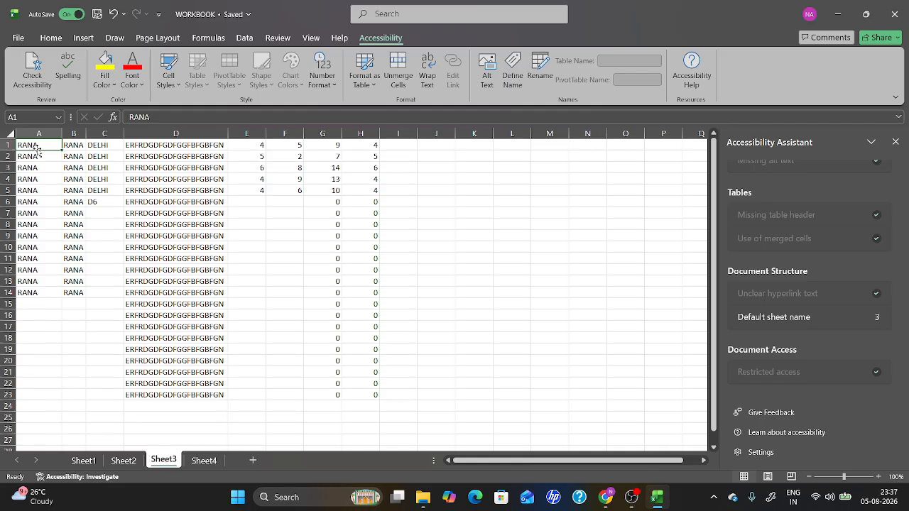
key(Right)
key(Right)
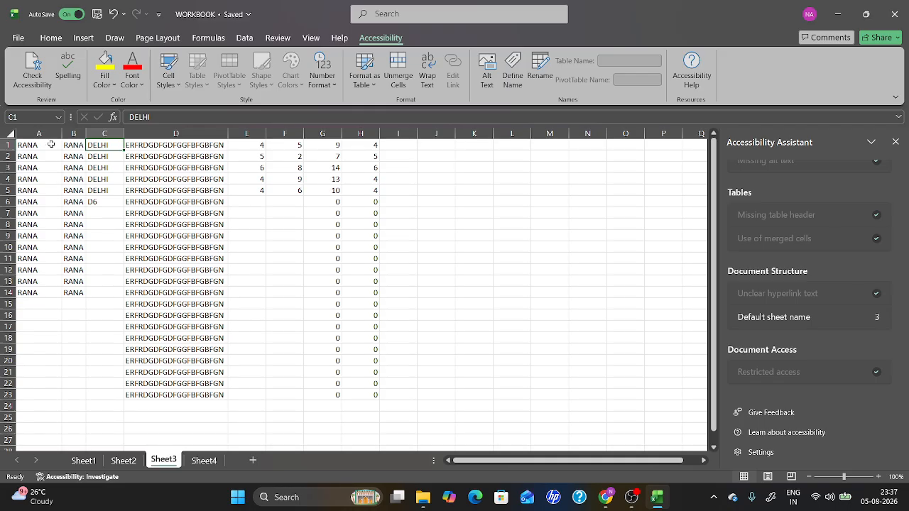
key(Right)
key(Right)
key(Right)
key(Right)
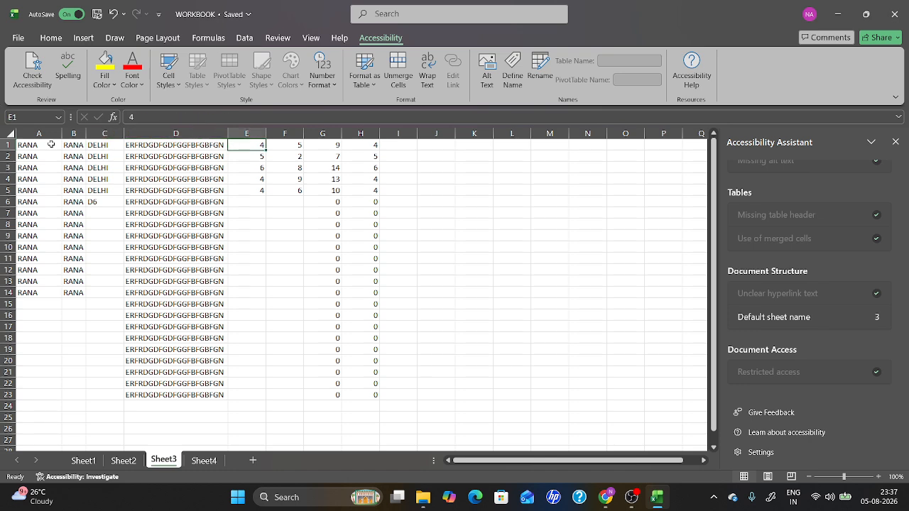
key(Right)
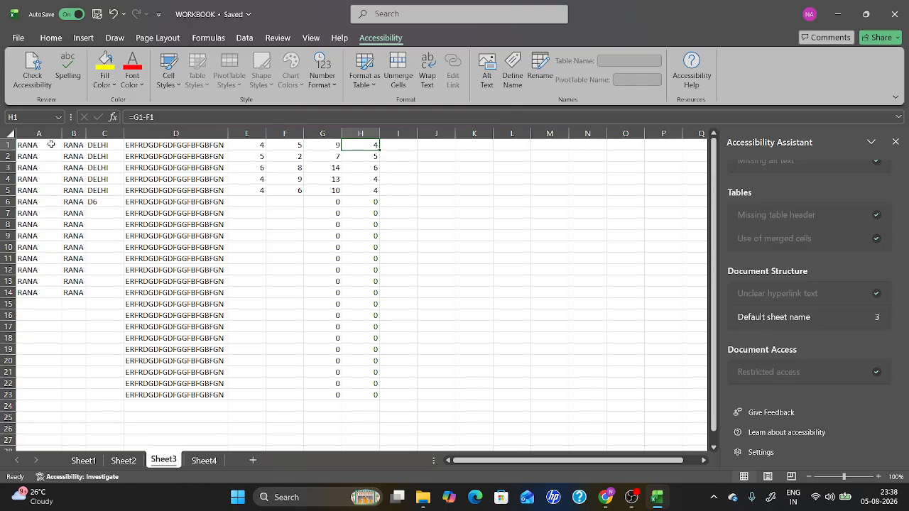
key(Left)
key(Left)
key(Left)
key(Left)
key(Left)
key(Left)
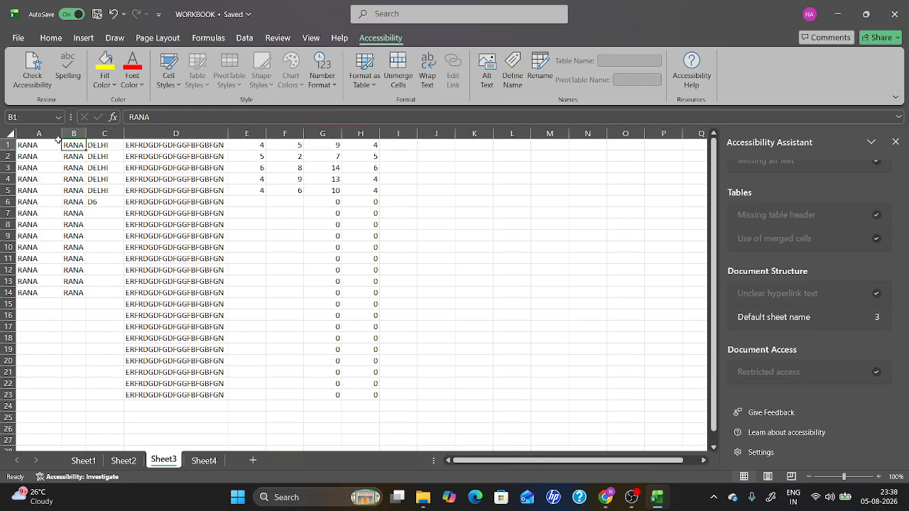
key(Down)
key(Down)
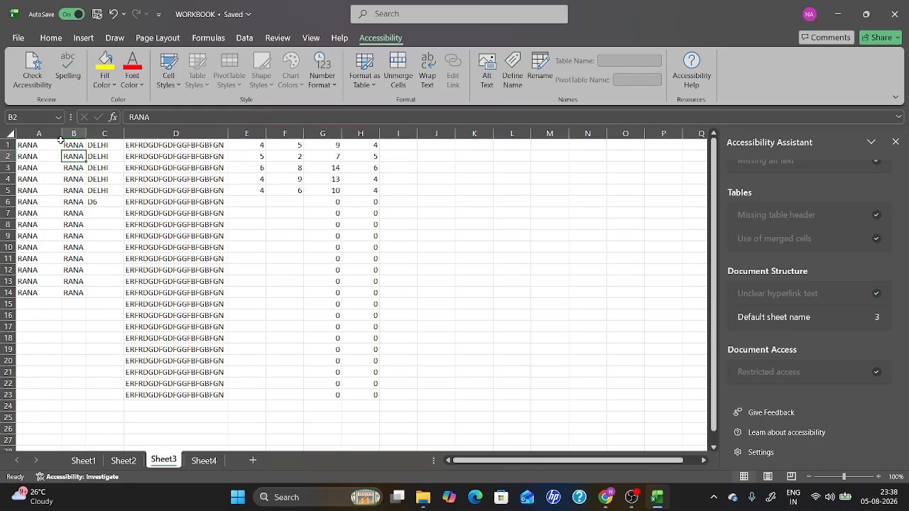
key(Down)
key(Down)
key(Down)
key(Down)
key(Down)
key(Down)
key(Down)
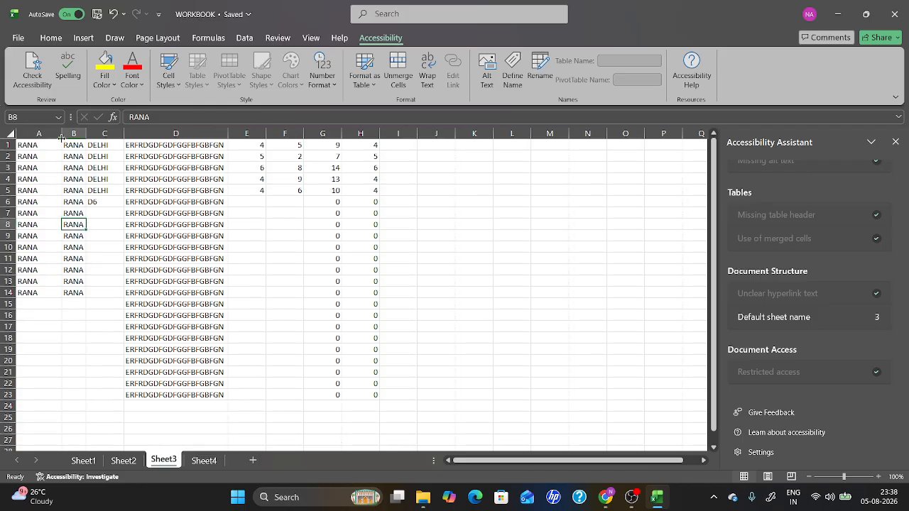
key(Down)
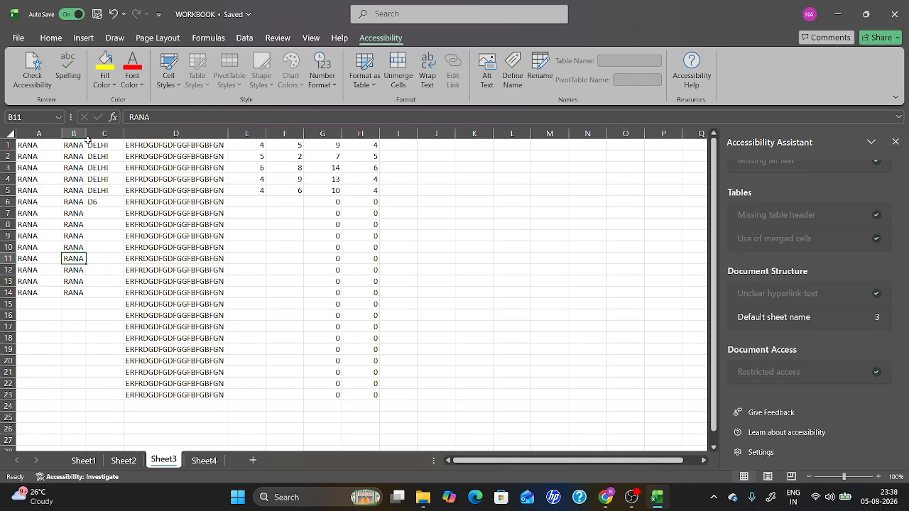
key(Up)
key(Up)
key(Up)
key(Up)
key(Up)
key(Up)
key(Up)
key(Up)
key(Up)
key(Up)
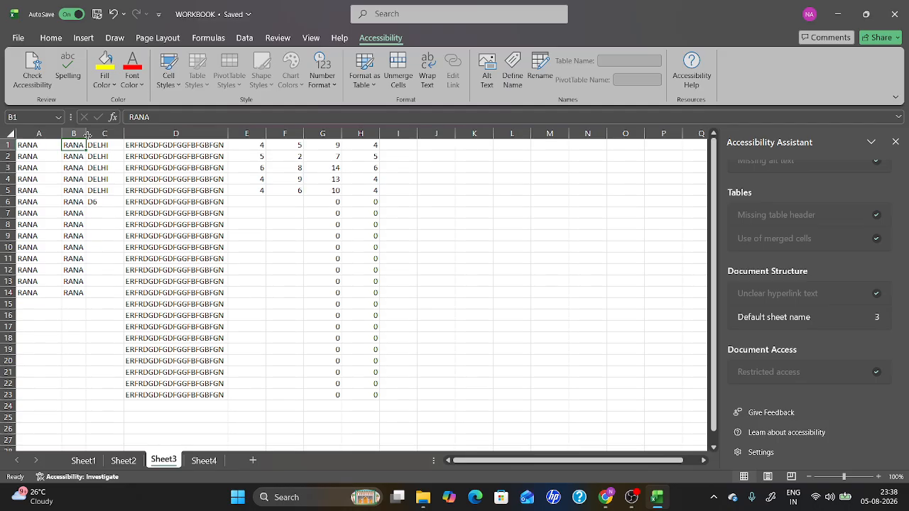
key(Right)
key(Right)
key(Right)
key(Right)
key(Right)
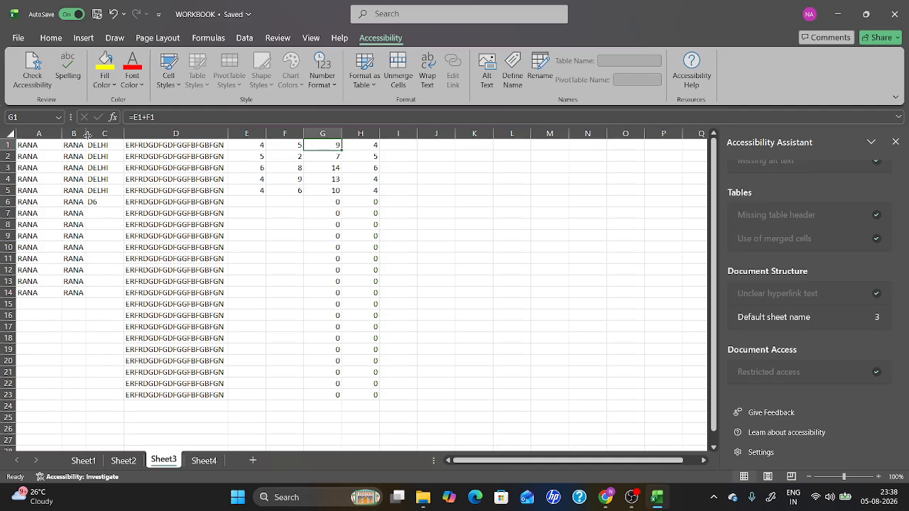
key(shift)
key(shift)
key(shift)
key(shift)
key(shift)
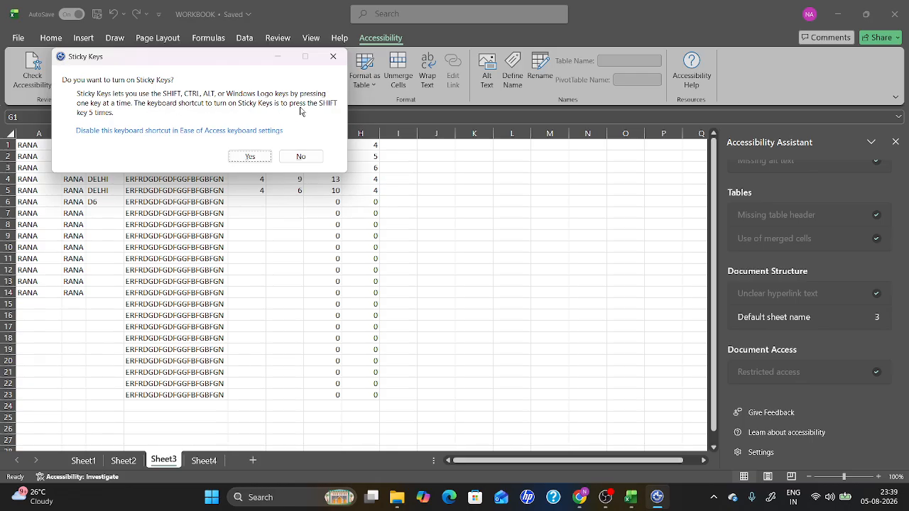
click(301, 162)
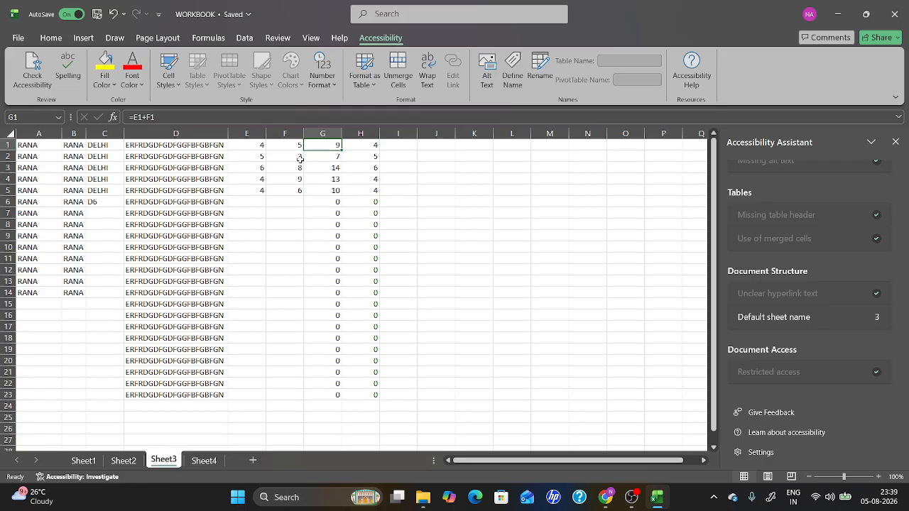
Select D1 and jump to the last filled cell in column D.
click(145, 145)
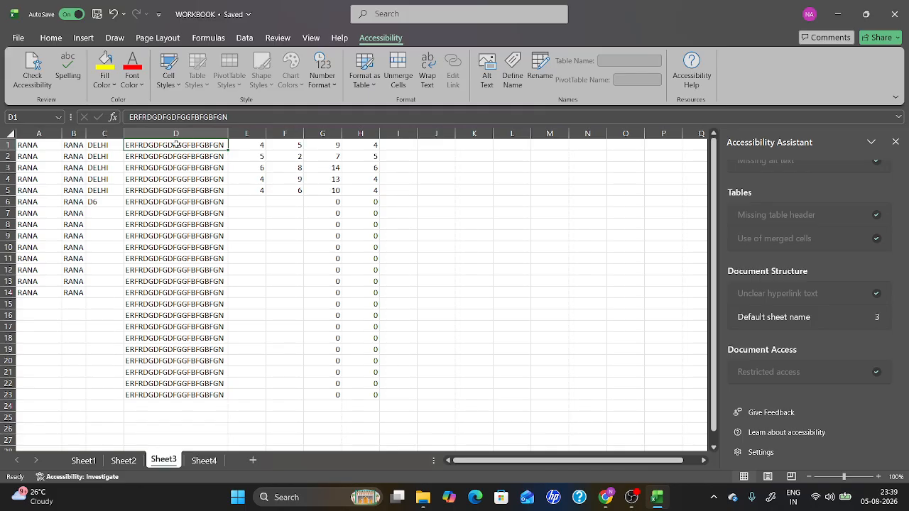
key(ctrl+Down)
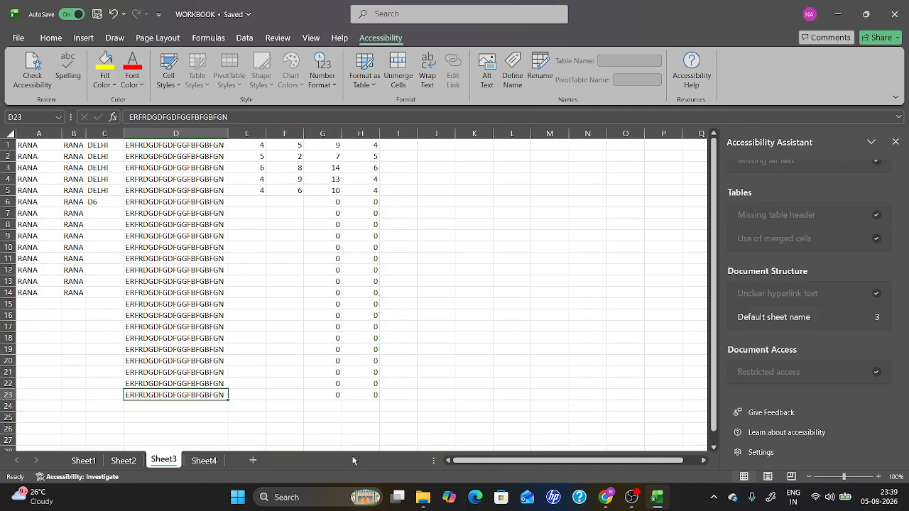
Jump to the start of row 23, then to the top of column A with keyboard navigation.
key(Home)
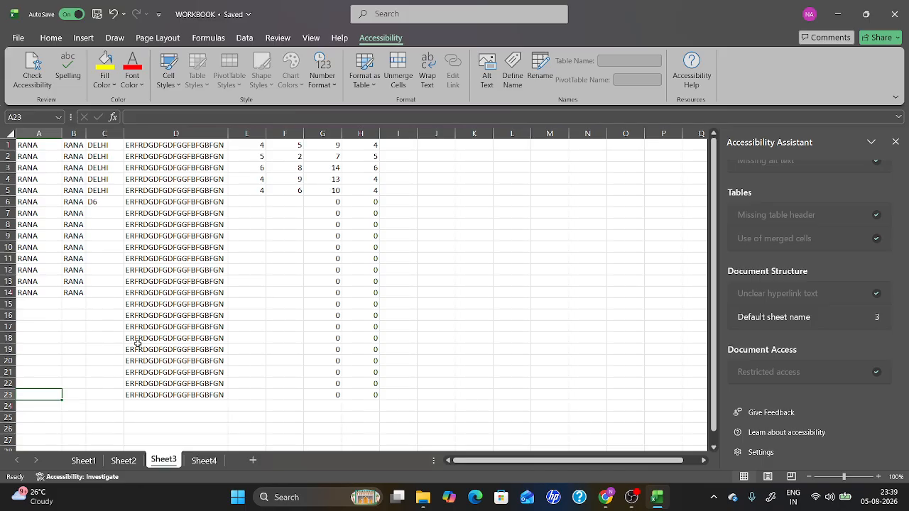
key(ctrl+Up)
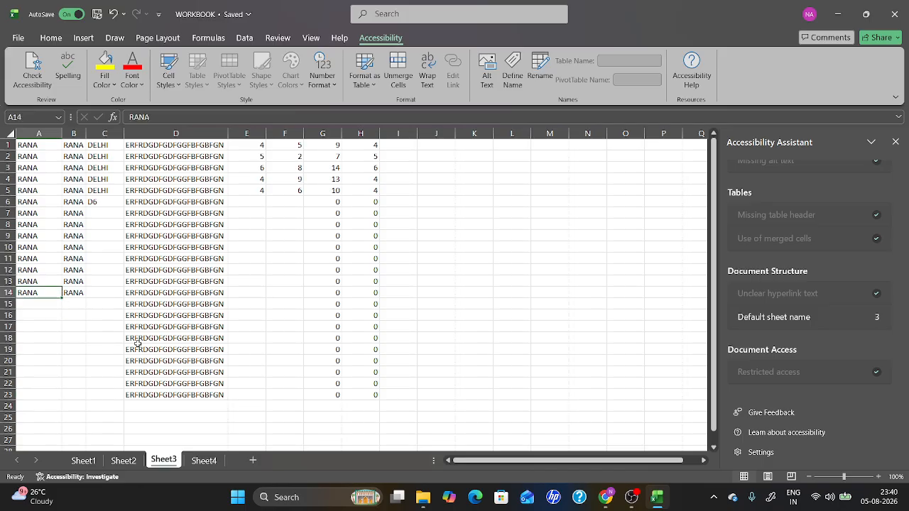
key(ctrl+Up)
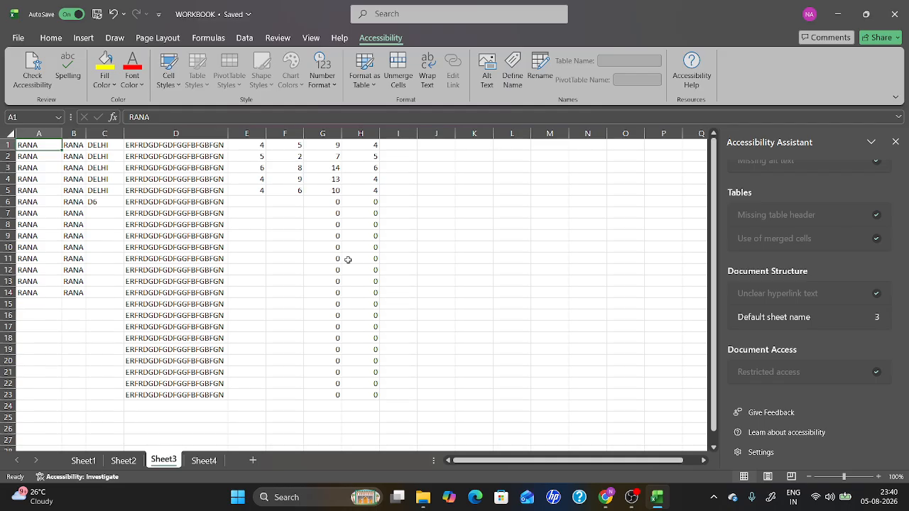
Jump along row 1 to the last filled cell, the sheet's last column, and back to A1.
key(ctrl+Right)
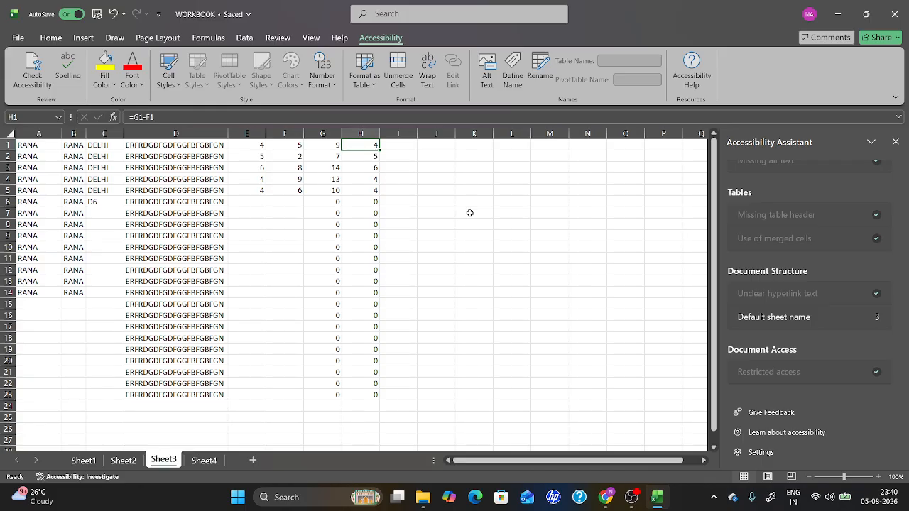
key(ctrl+Right)
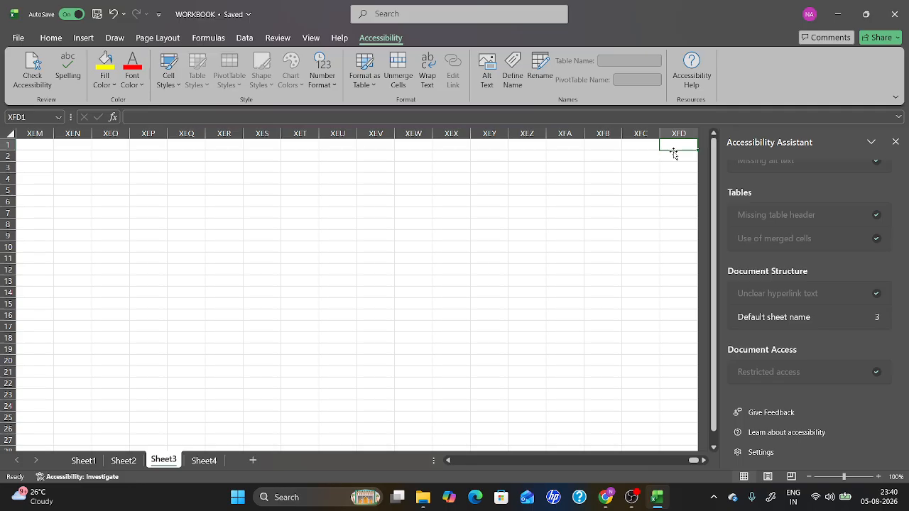
key(ctrl+Left)
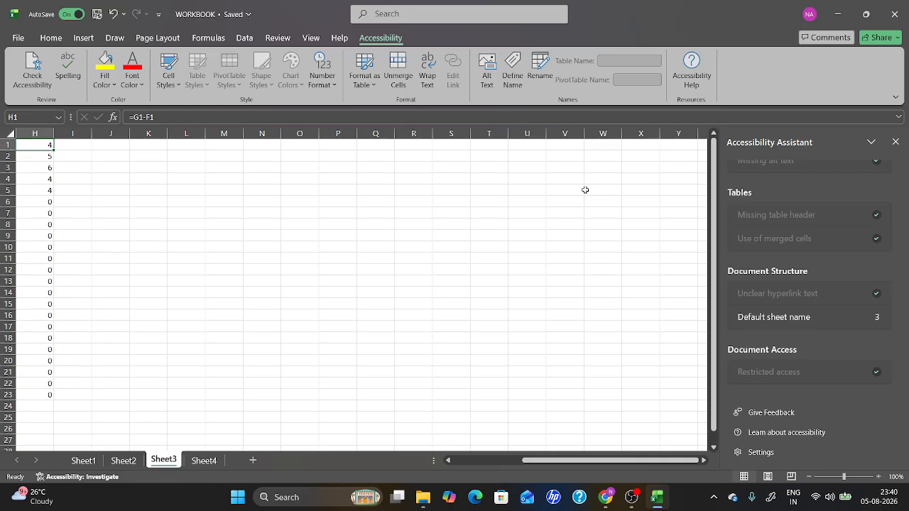
key(ctrl+Left)
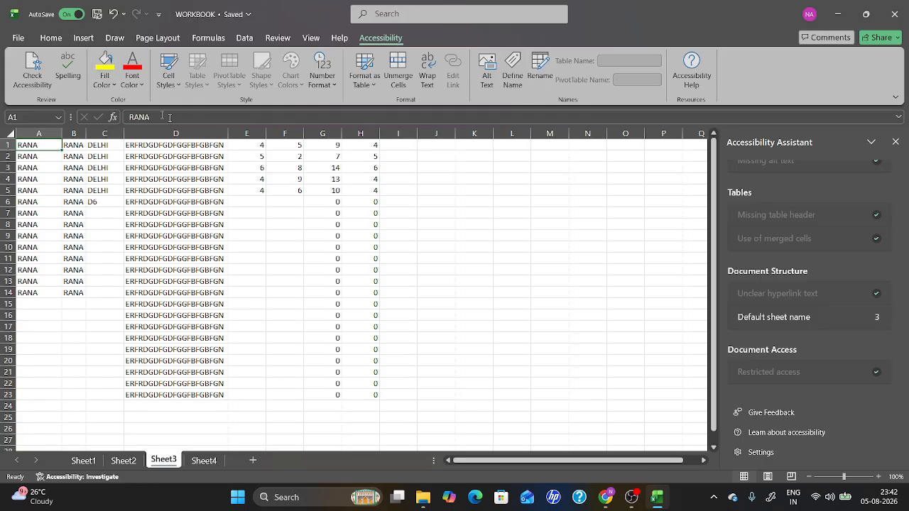
click(54, 39)
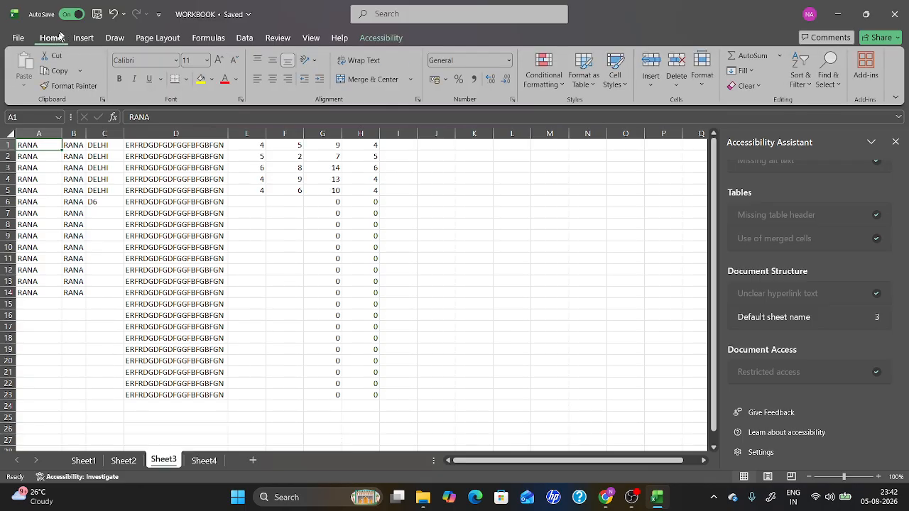
click(174, 61)
click(174, 61)
click(446, 80)
click(446, 80)
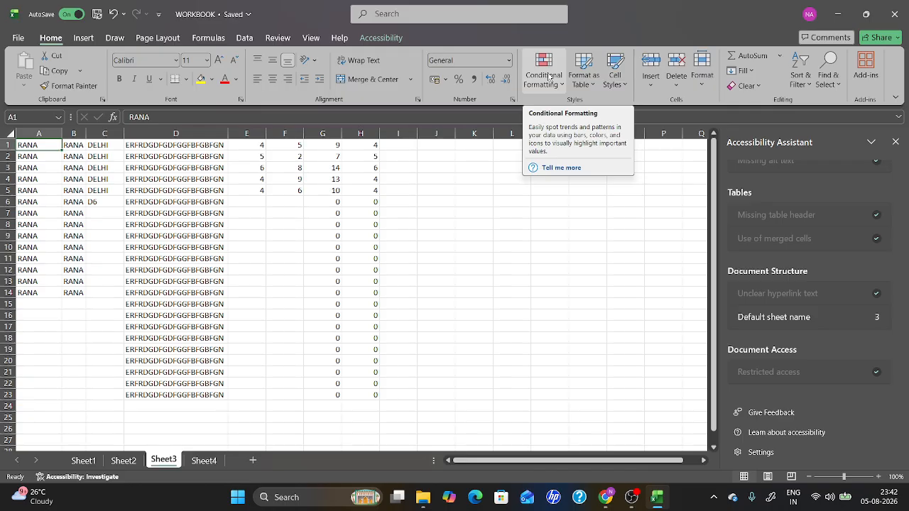
click(84, 38)
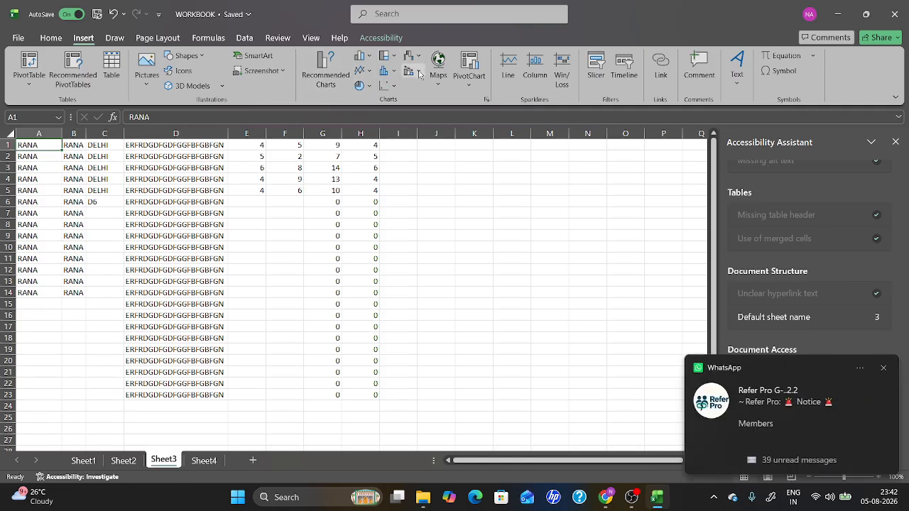
Scribble over the numbers in E3:H5 with the red pen.
click(115, 40)
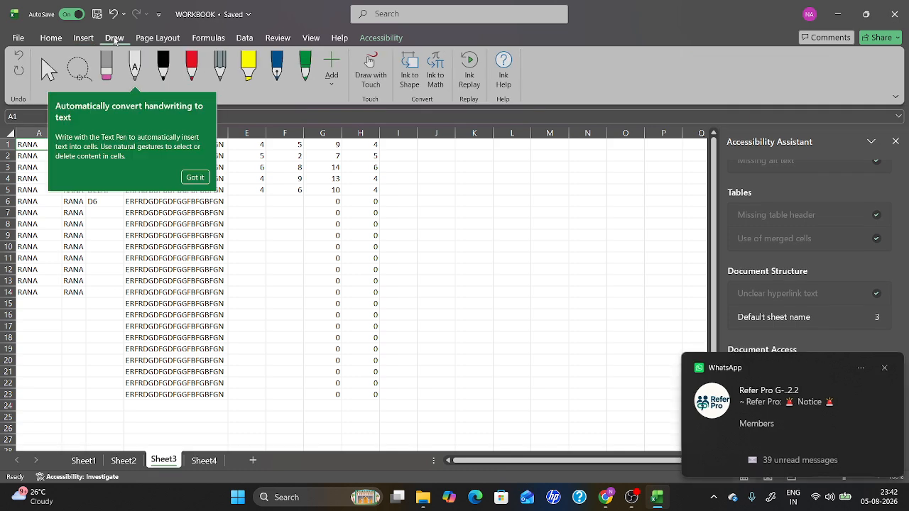
click(193, 71)
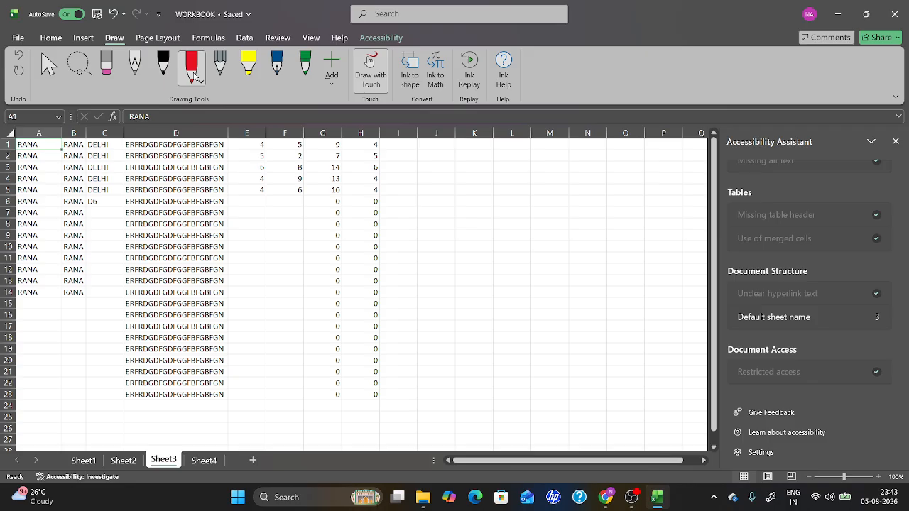
mouse_move(246, 172)
mouse_down()
mouse_move(324, 179)
mouse_move(324, 170)
mouse_move(351, 183)
mouse_move(343, 191)
mouse_up()
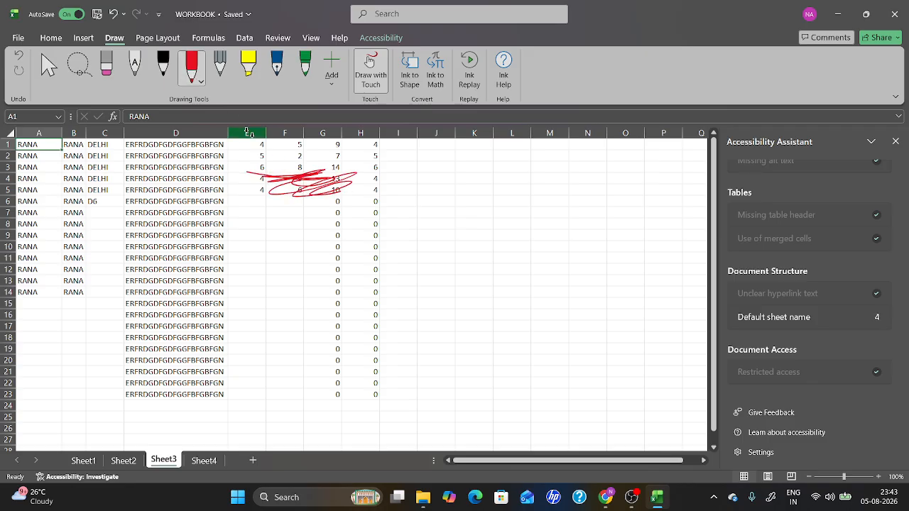
Draw a pencil line across rows 12–13 and highlight row 9 from F to H in yellow.
click(219, 69)
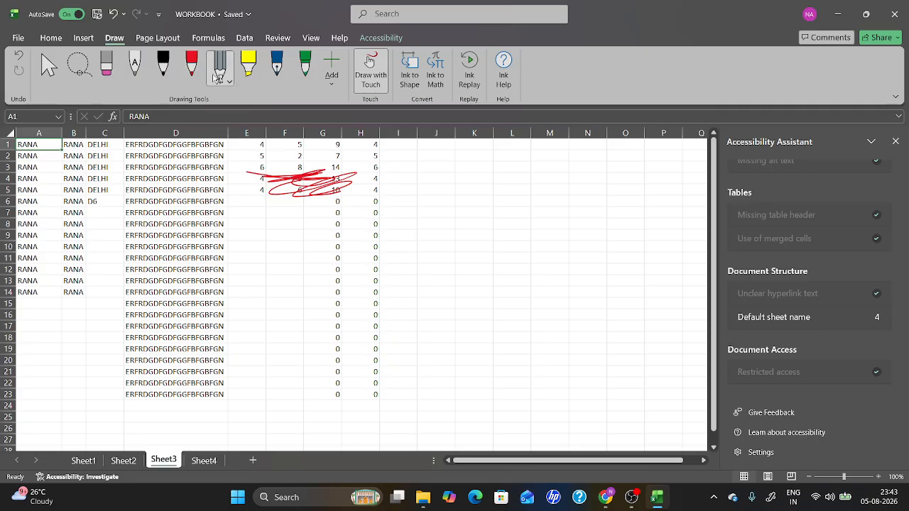
mouse_move(260, 281)
mouse_down()
mouse_move(369, 287)
mouse_move(310, 285)
mouse_move(344, 275)
mouse_move(325, 272)
mouse_up()
click(248, 63)
drag(286, 236, 402, 236)
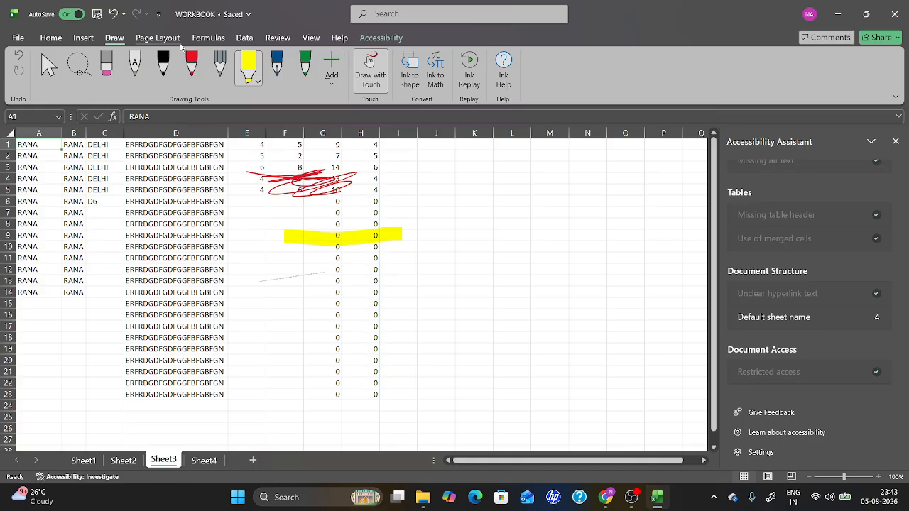
Apply Normal and then Wide page margins to the sheet.
click(158, 40)
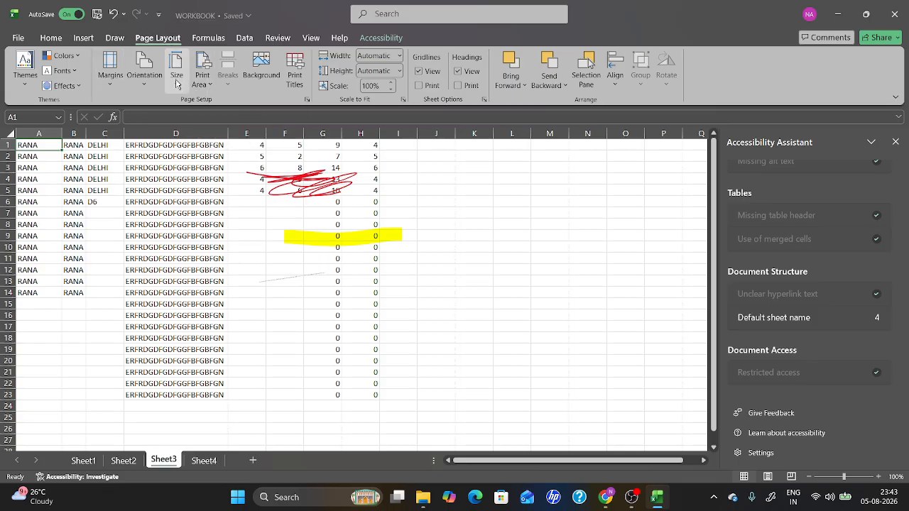
click(108, 87)
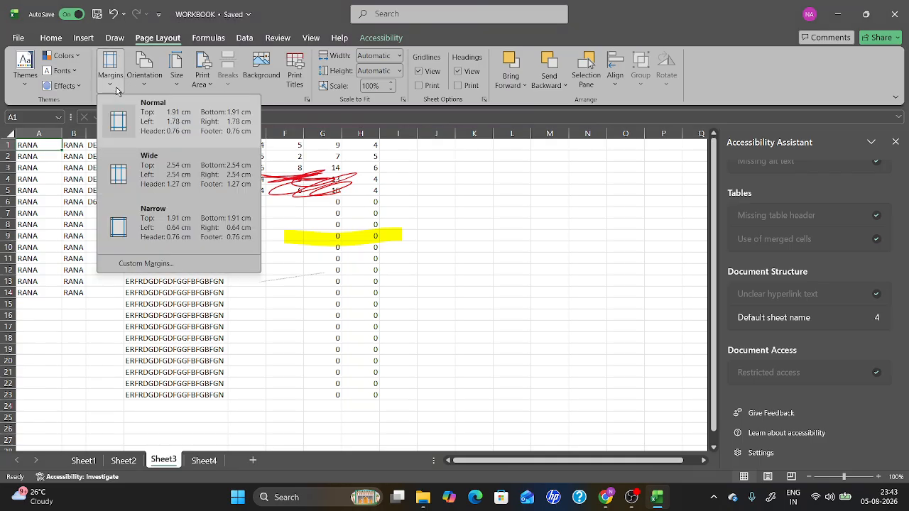
click(119, 122)
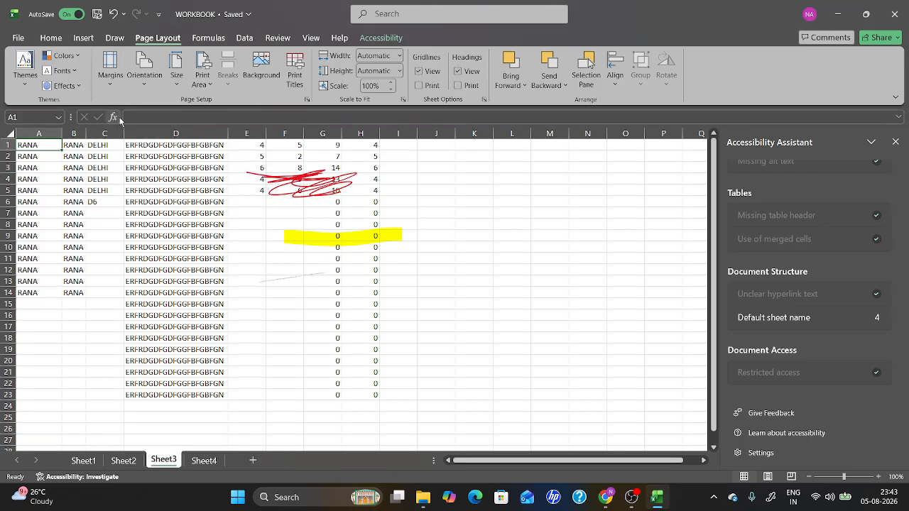
click(112, 87)
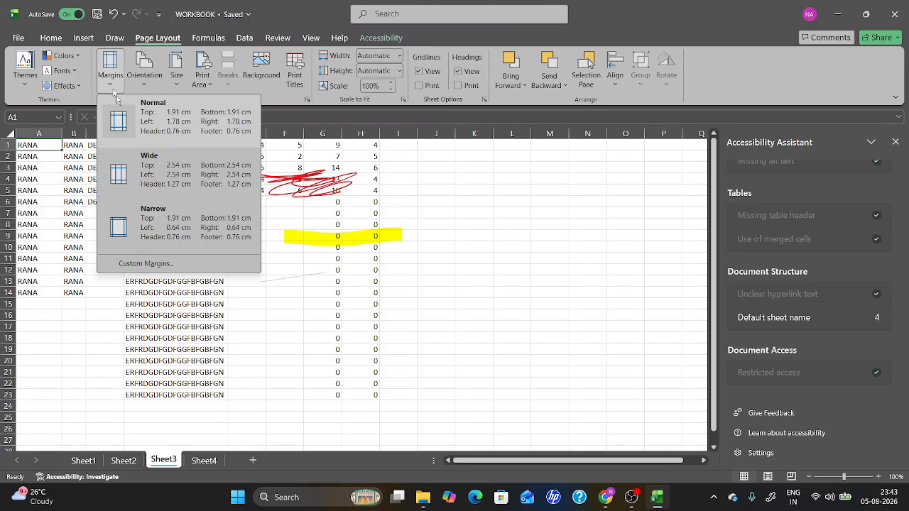
click(120, 169)
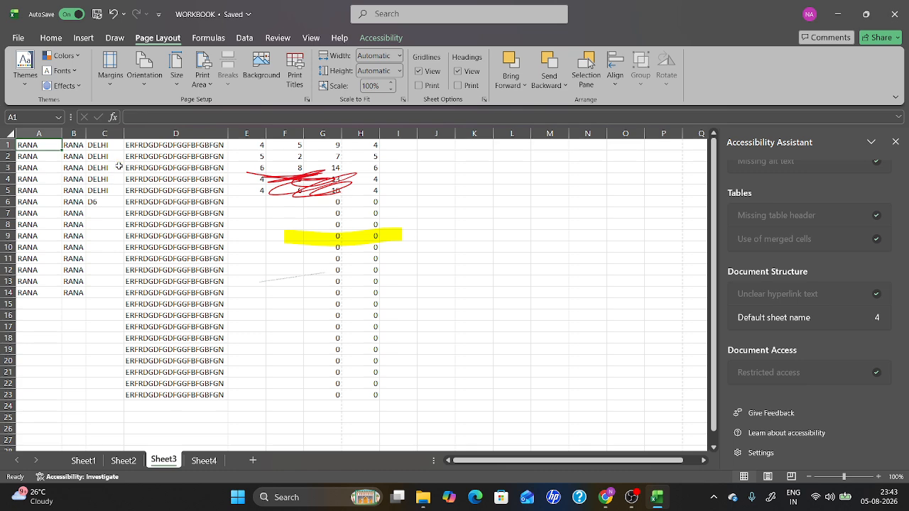
Close the Accessibility Assistant pane and apply Narrow page margins.
click(893, 148)
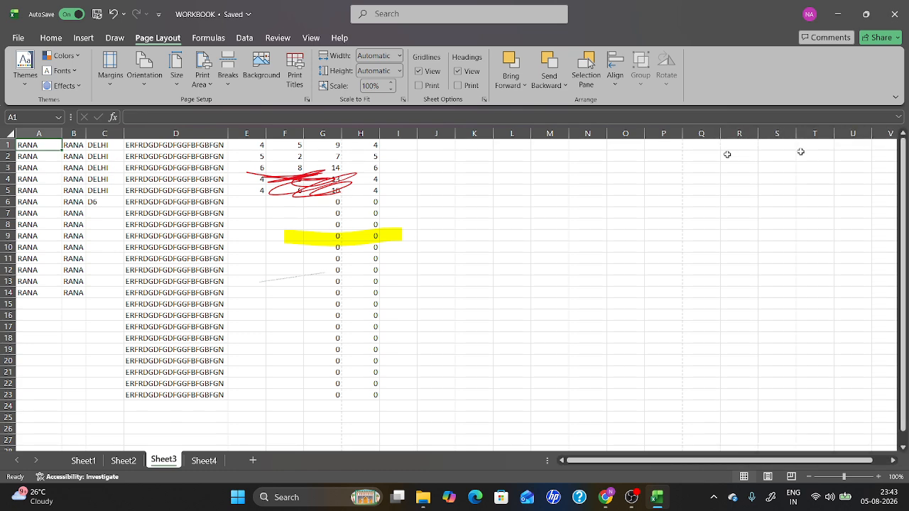
click(105, 85)
click(121, 228)
click(206, 39)
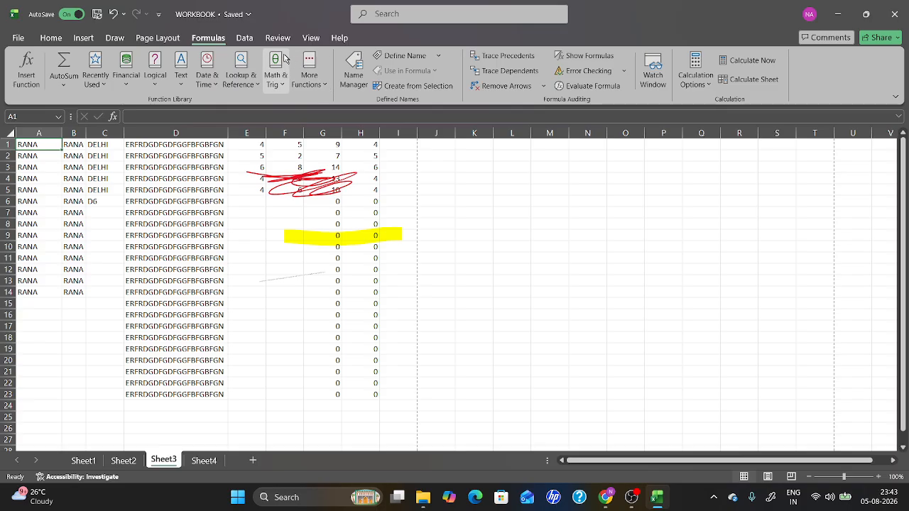
click(245, 39)
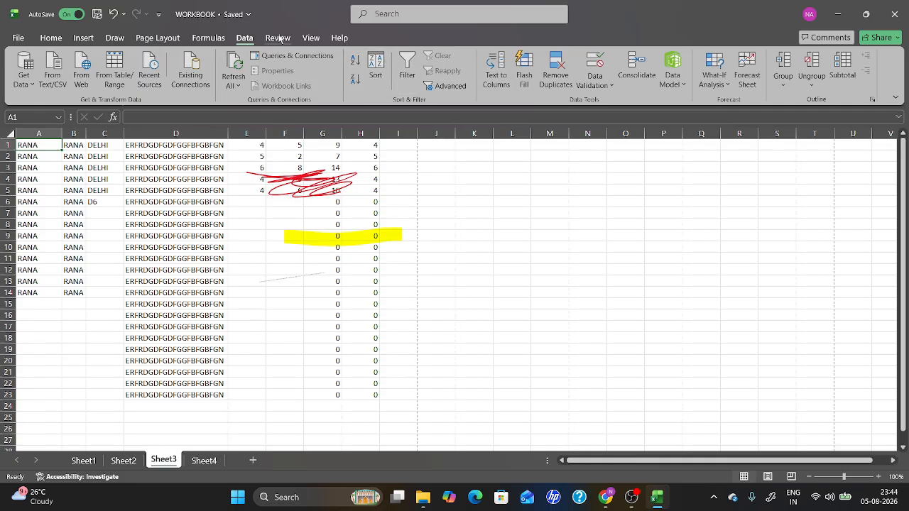
click(277, 38)
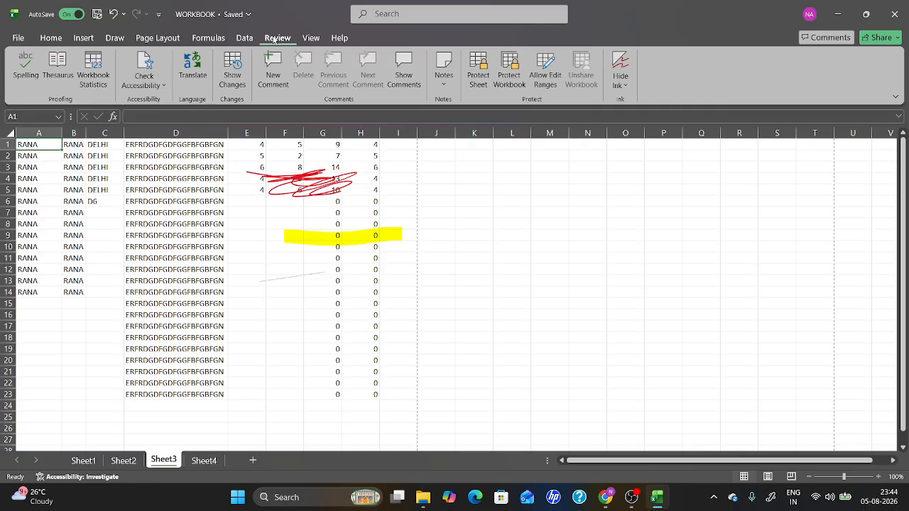
click(311, 39)
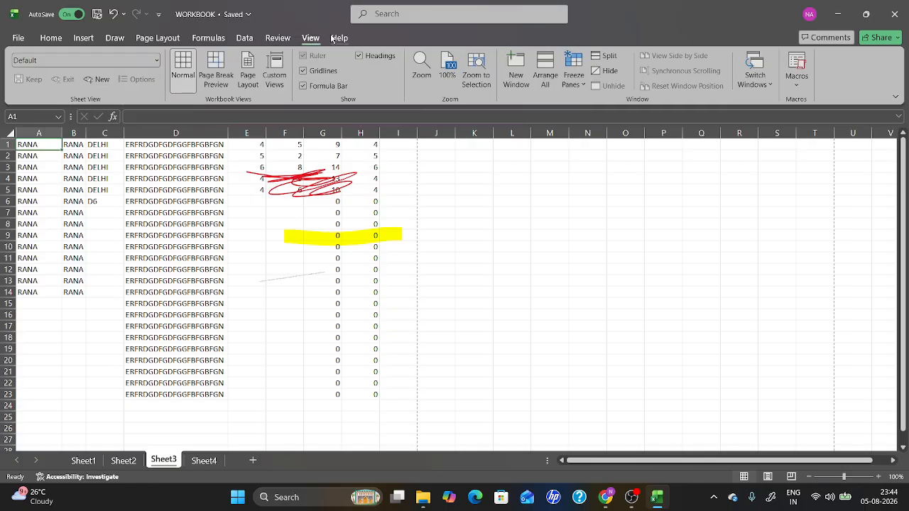
click(334, 39)
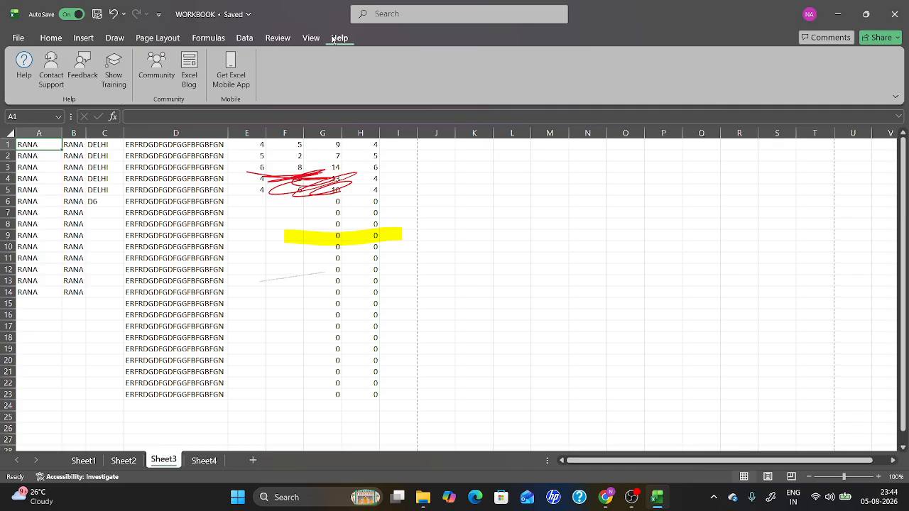